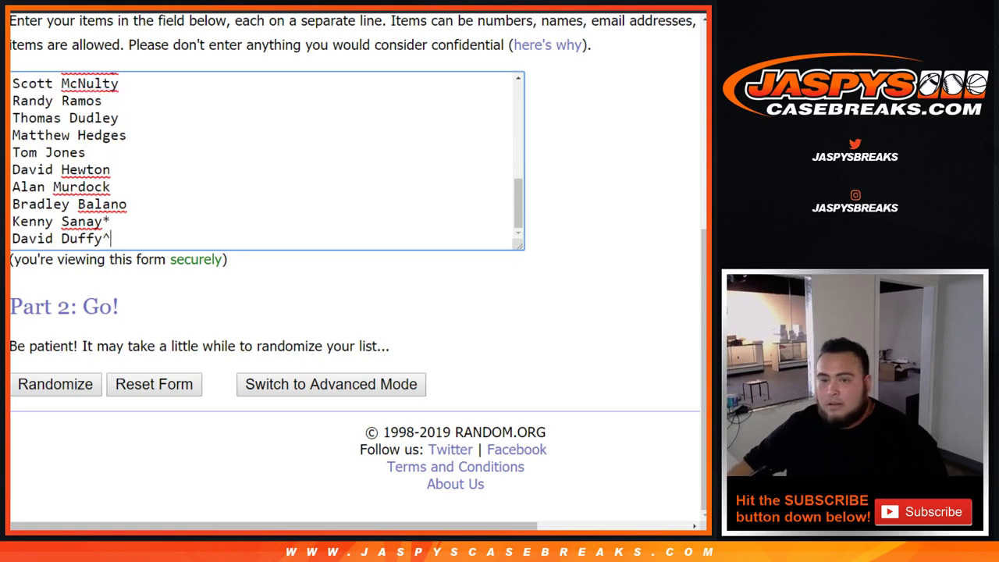
Shuffle the 30 participant names in the List Randomizer.
key(Tab)
key(Tab)
key(Return)
Shuffle the name list a second time with Again!
scroll(351, 265, down, 10)
key(Tab)
key(Return)
Select and copy the shuffled names, then go to the spreadsheet's cell A1.
scroll(351, 265, down, 10)
drag(249, 346, 195, 347)
scroll(352, 265, up, 10)
drag(56, 283, 140, 401)
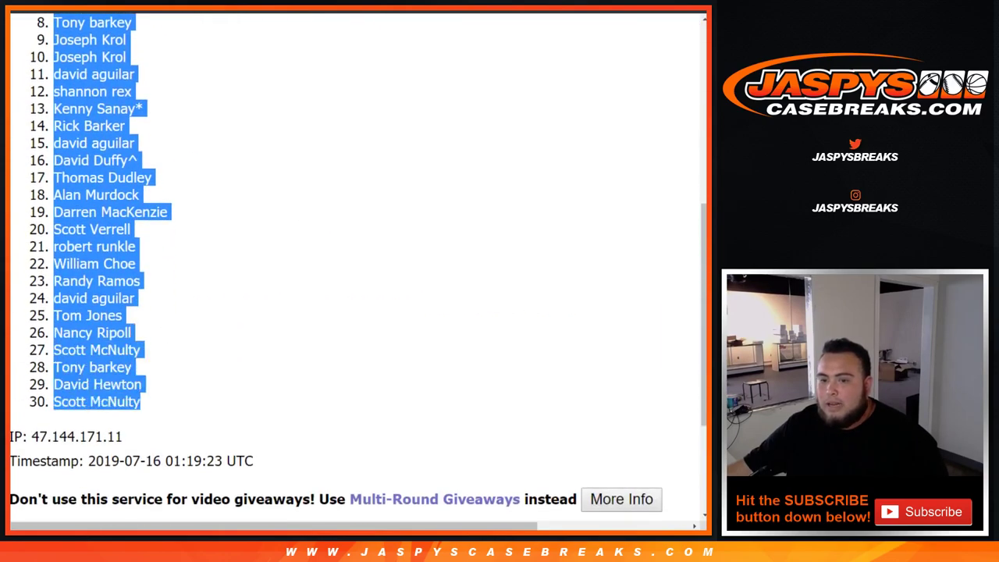
scroll(358, 262, down, 5)
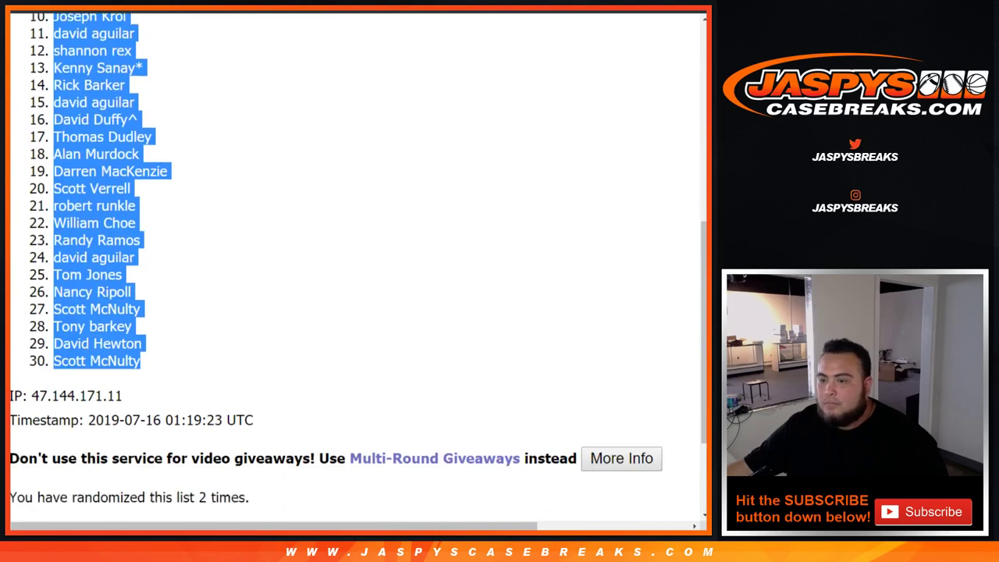
scroll(358, 262, up, 10)
key(alt+Tab)
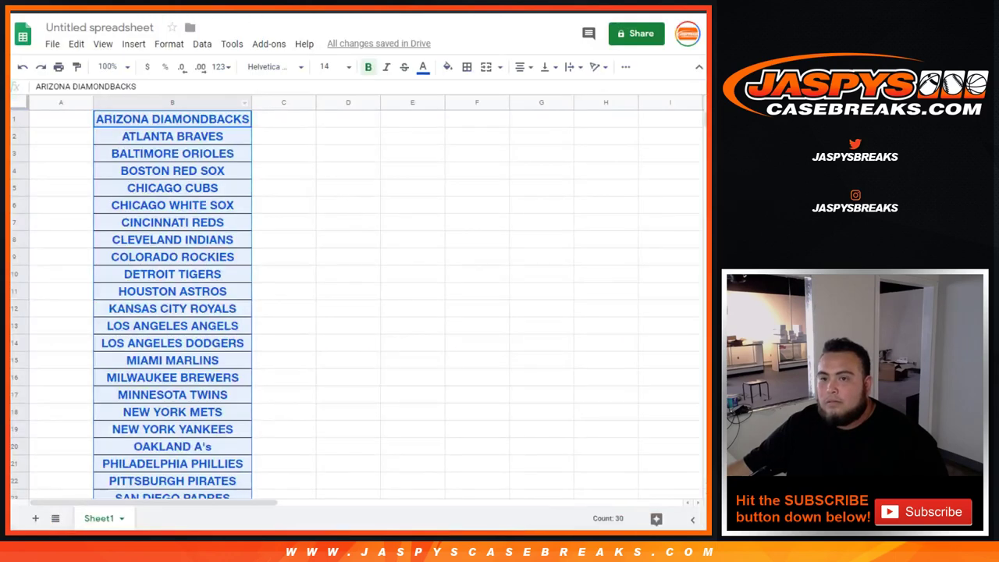
click(61, 119)
Paste the shuffled names into column A and clear the old teams from B1:B30.
drag(172, 119, 172, 271)
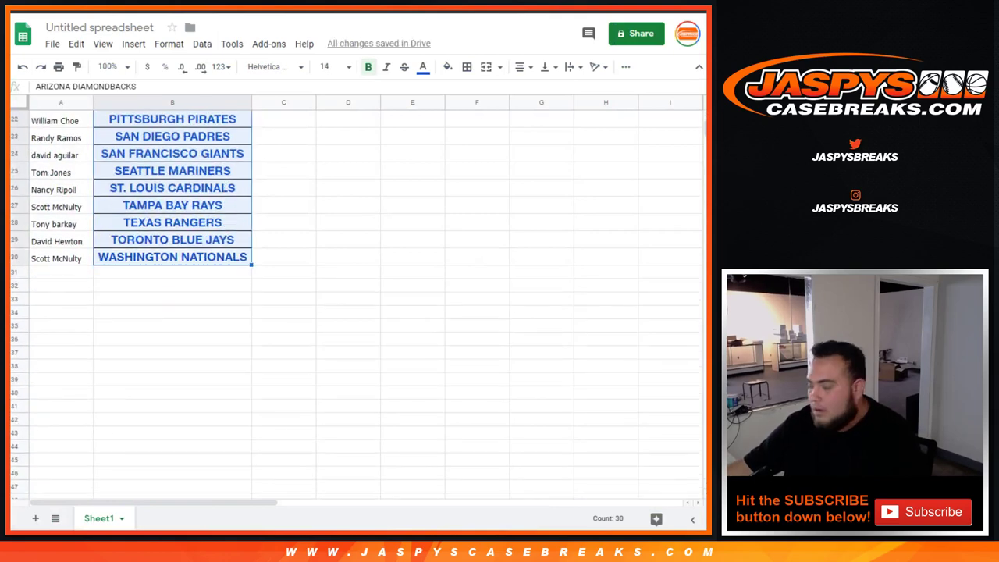
key(Delete)
Return to the List Randomizer results tab.
scroll(359, 305, up, 7)
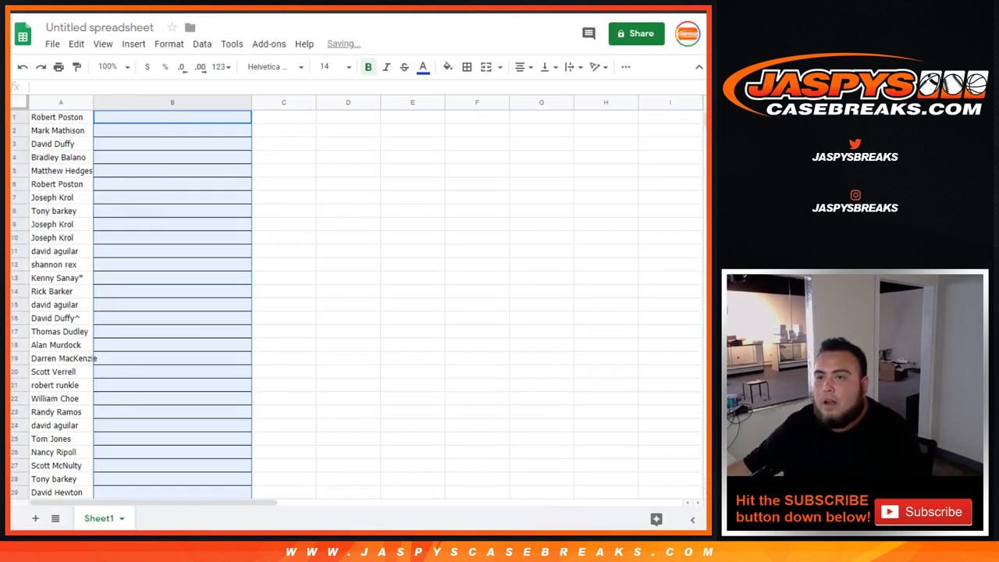
key(ctrl+Tab)
key(ctrl+Tab)
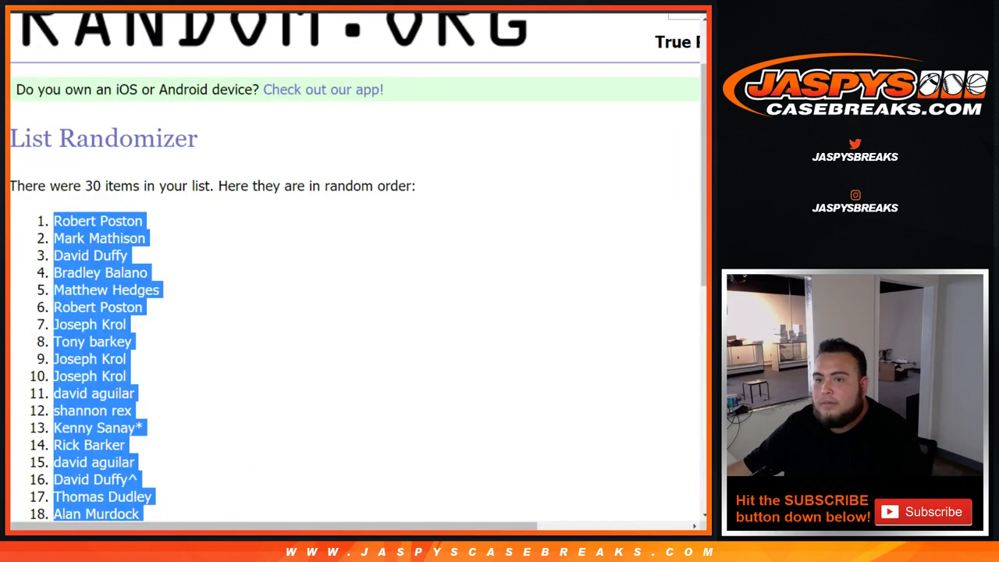
key(ctrl+Tab)
Shuffle the 30 MLB team names twice in the List Randomizer.
scroll(265, 211, up, 7)
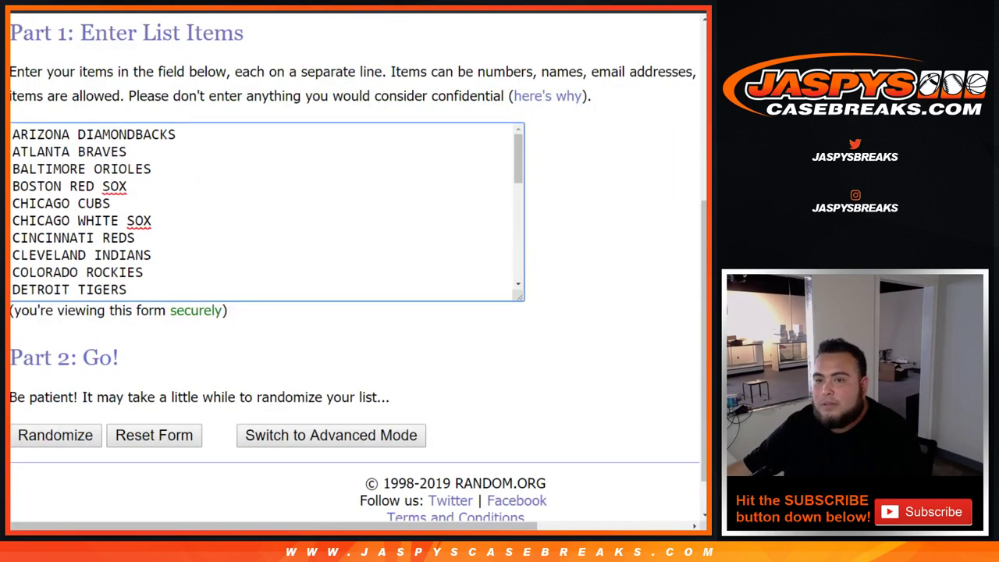
scroll(266, 211, down, 7)
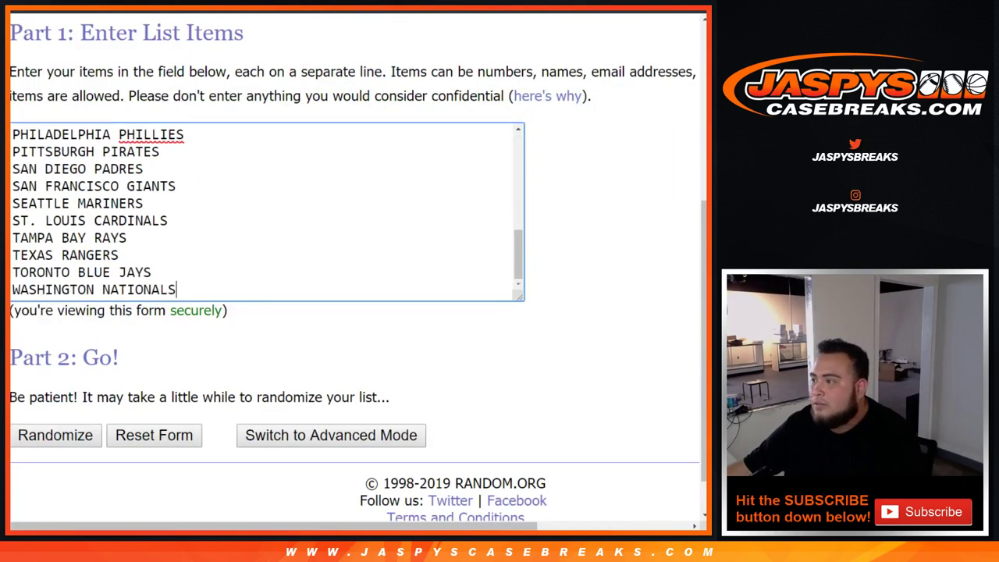
scroll(355, 273, down, 1)
scroll(355, 274, down, 1)
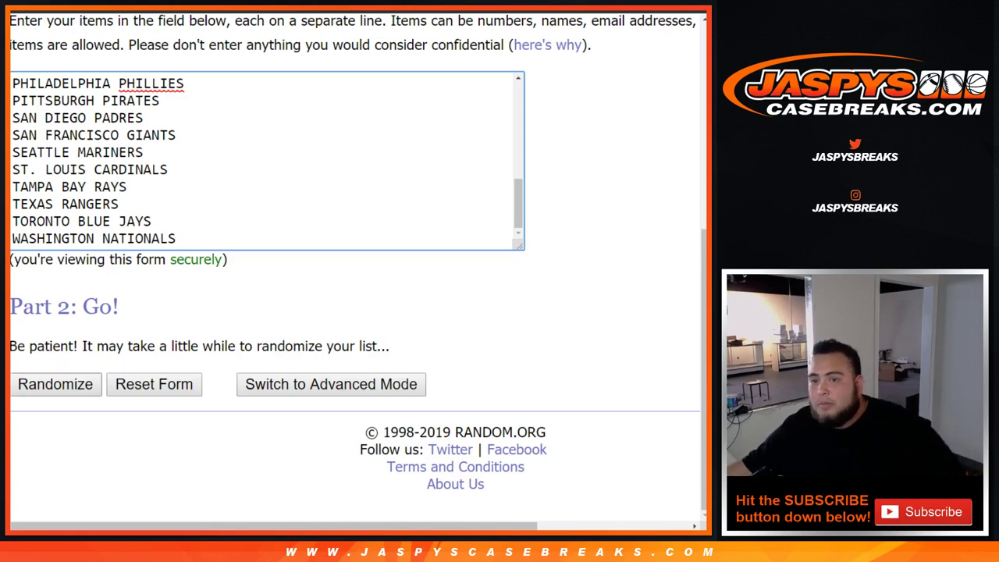
key(Tab)
key(Return)
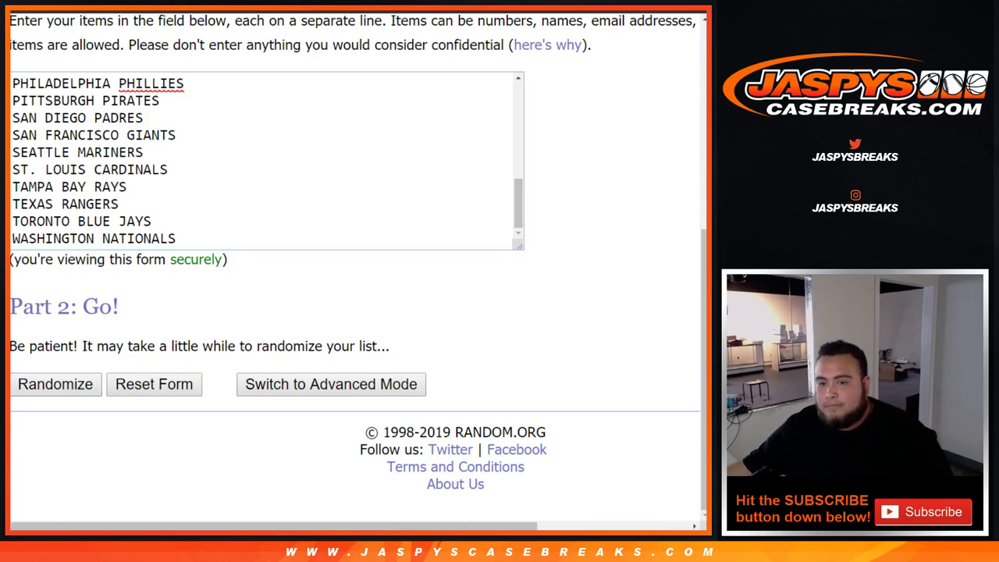
scroll(355, 266, down, 3)
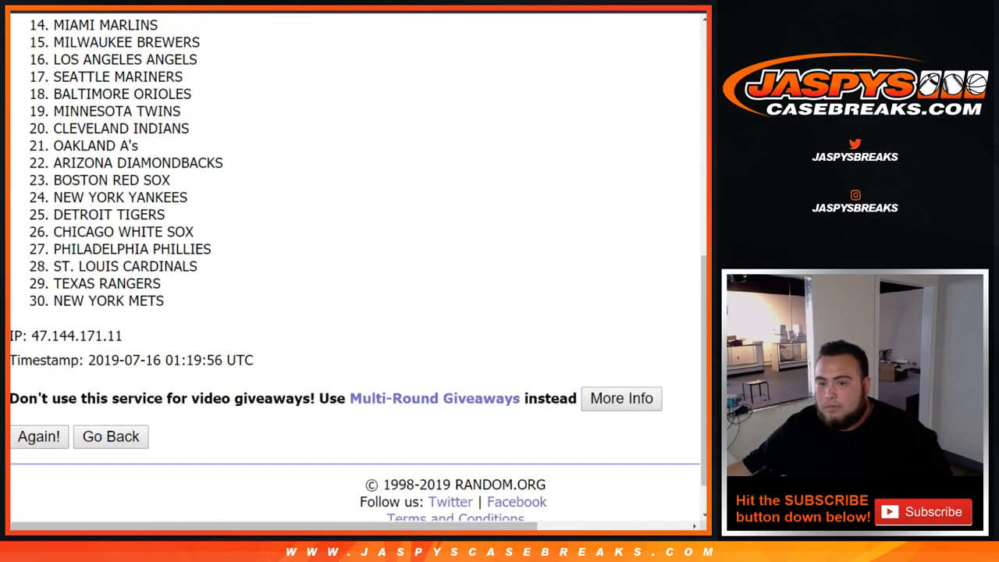
click(39, 436)
Select and copy the shuffled teams, then go to spreadsheet cell B1.
drag(194, 347, 249, 346)
click(250, 356)
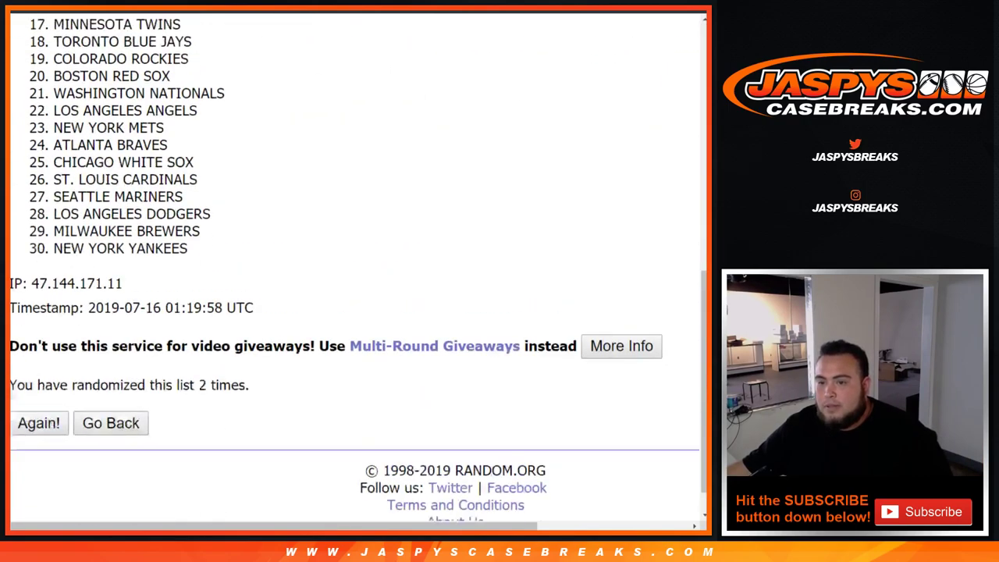
scroll(355, 266, up, 8)
drag(54, 283, 188, 401)
scroll(174, 283, down, 5)
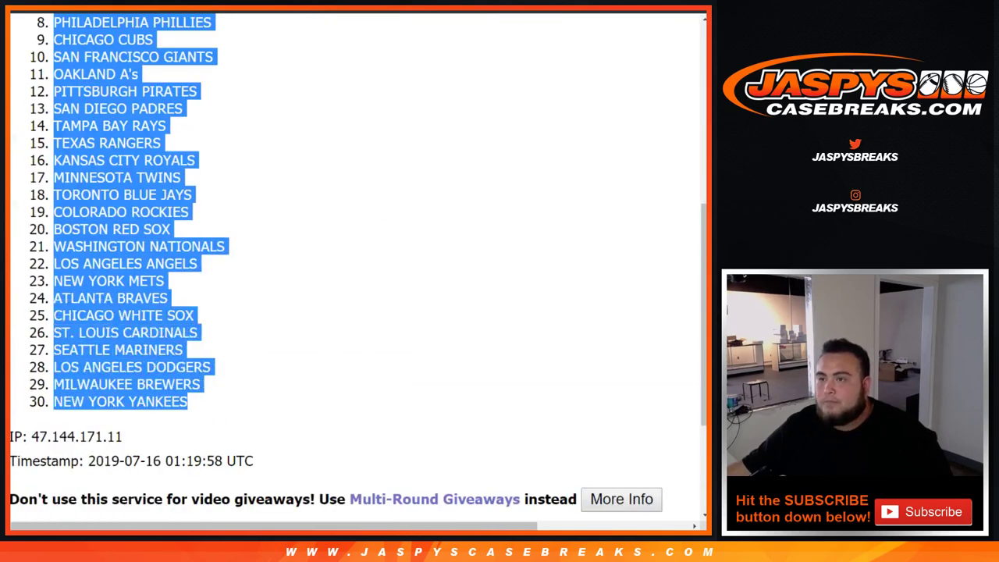
key(ctrl+Tab)
click(172, 116)
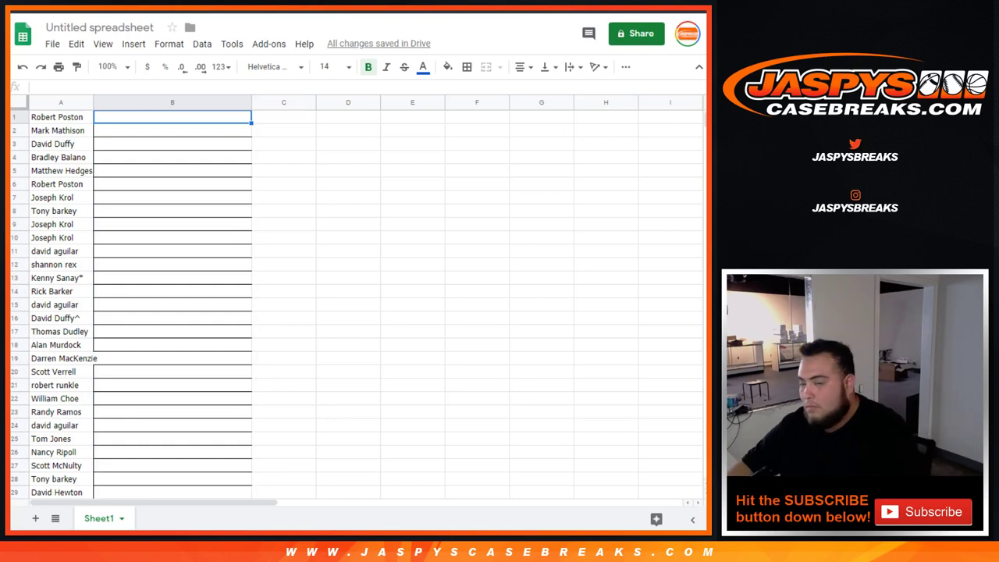
Paste the teams into column B, set all text to size 14, and auto-fit columns A and B.
key(ctrl+v)
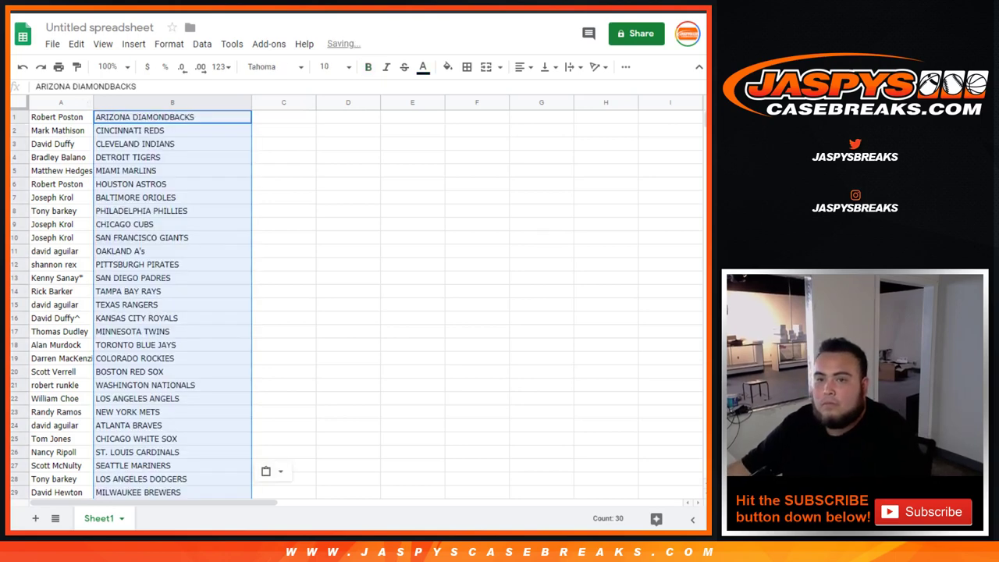
key(ctrl+a)
click(328, 67)
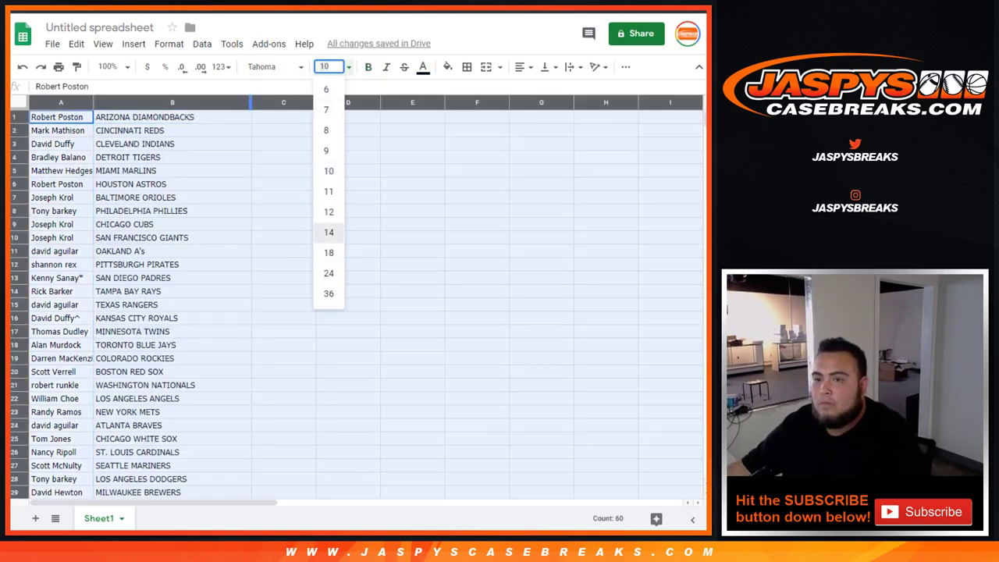
click(328, 232)
double_click(94, 102)
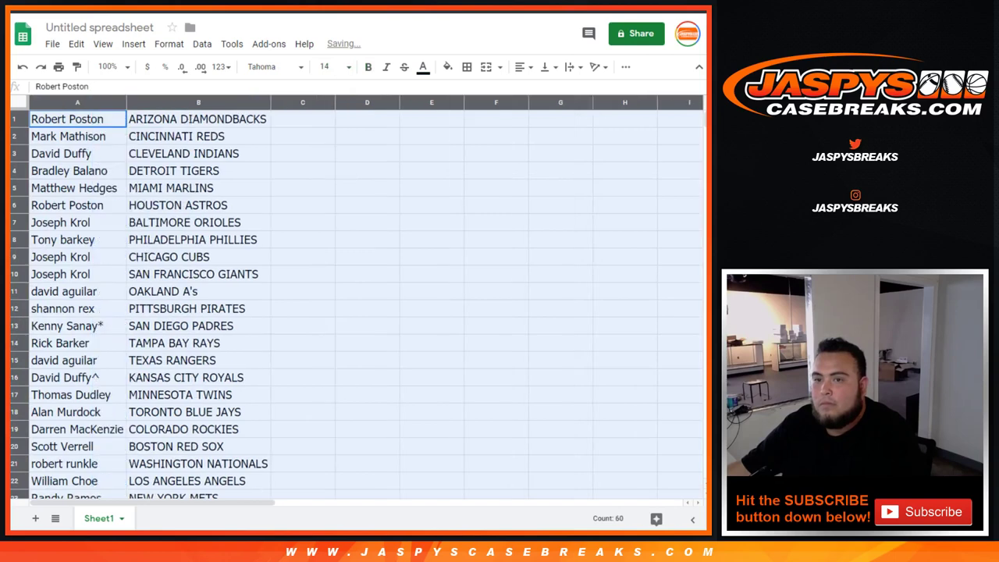
click(77, 119)
click(13, 136)
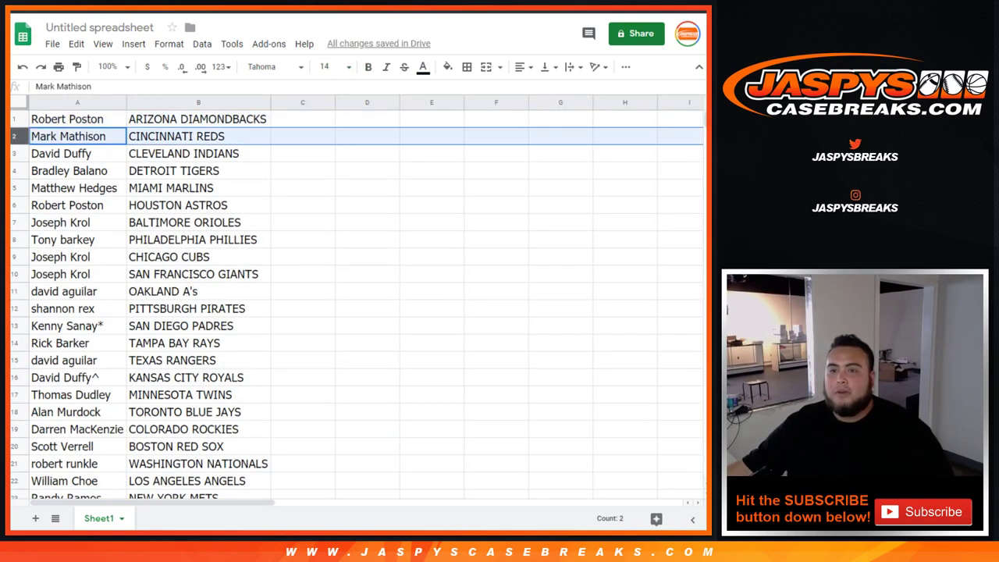
click(14, 153)
click(14, 170)
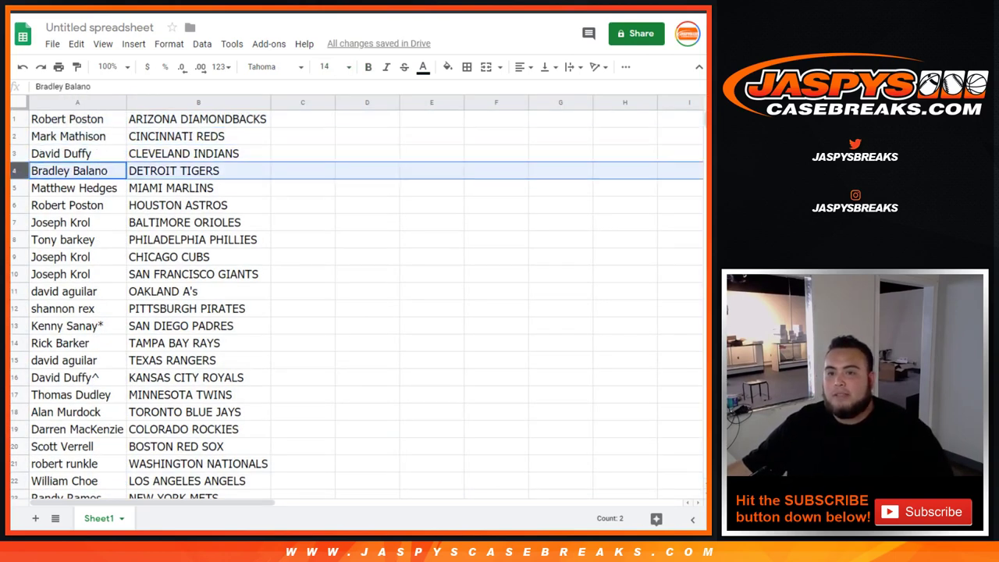
click(13, 187)
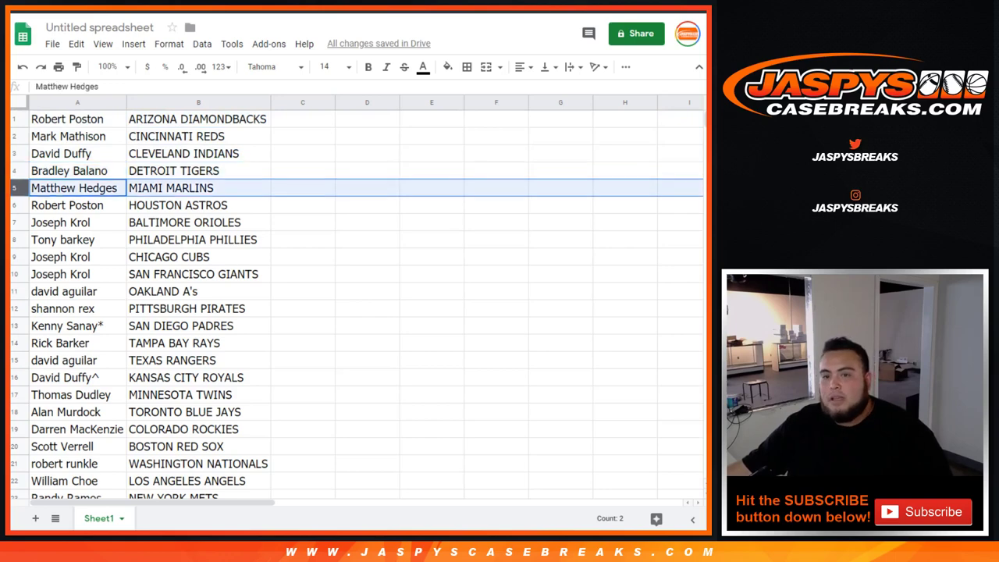
click(13, 205)
click(13, 222)
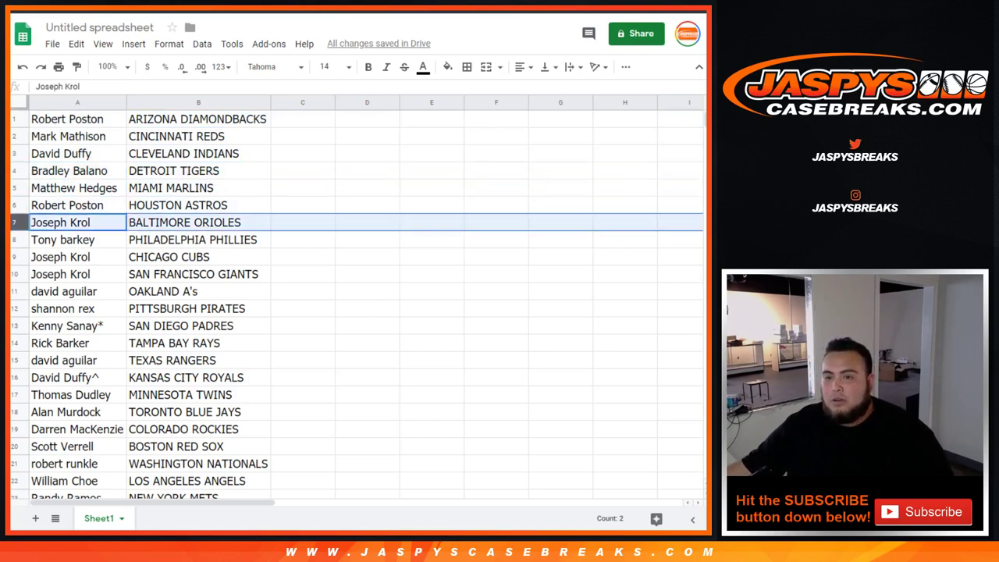
click(13, 239)
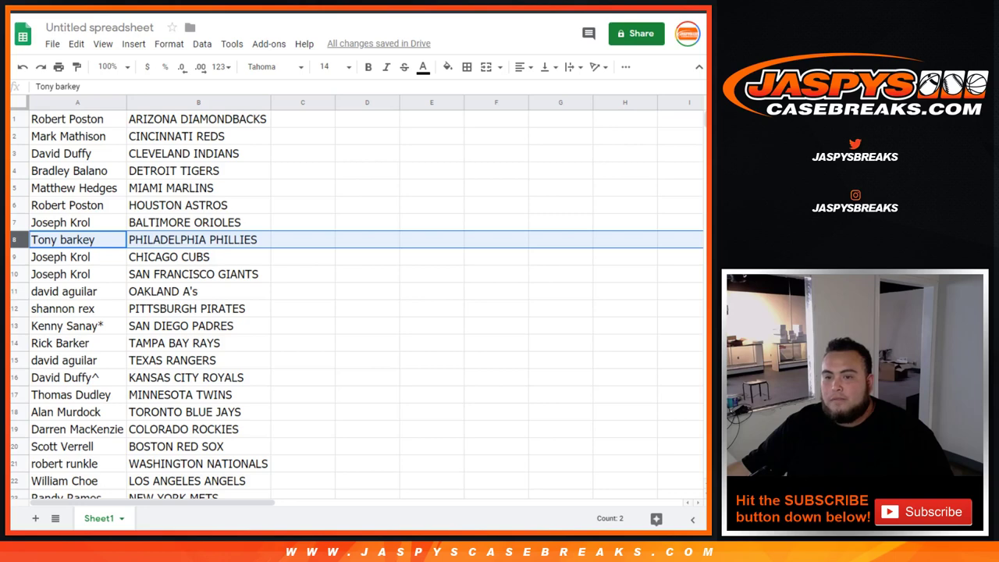
click(13, 256)
click(13, 274)
click(14, 291)
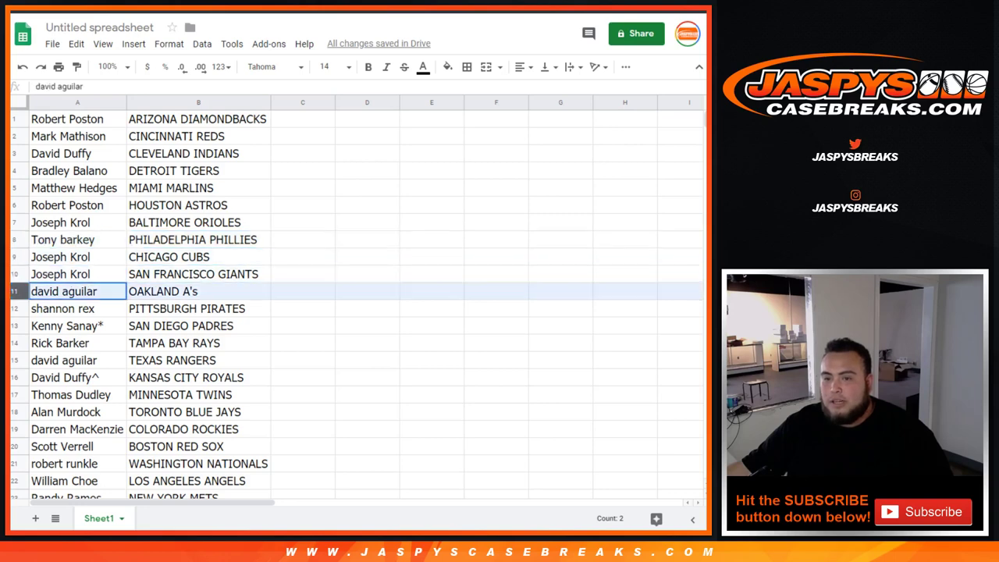
click(13, 307)
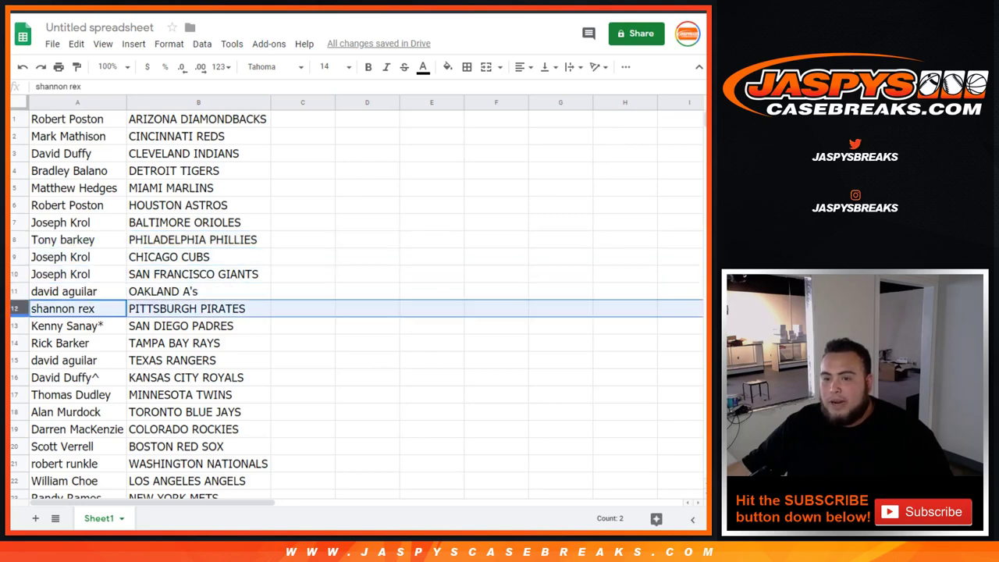
click(13, 325)
scroll(357, 305, down, 1)
click(13, 309)
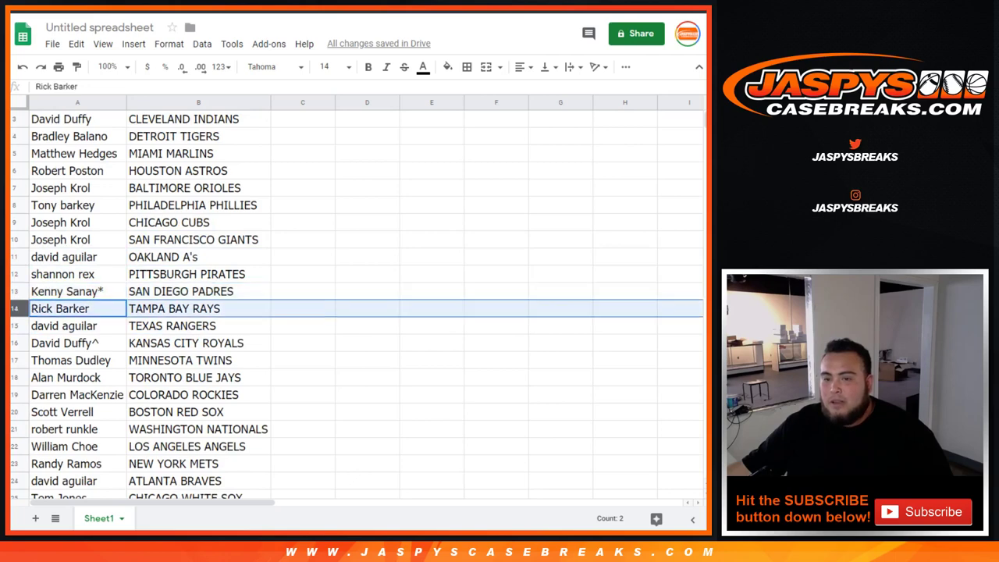
click(13, 326)
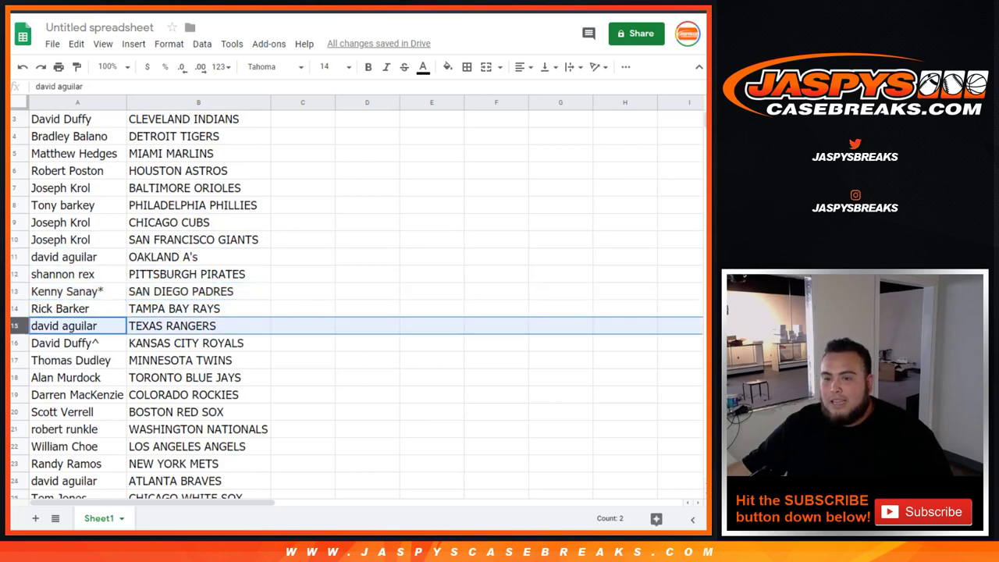
scroll(356, 307, down, 1)
click(13, 308)
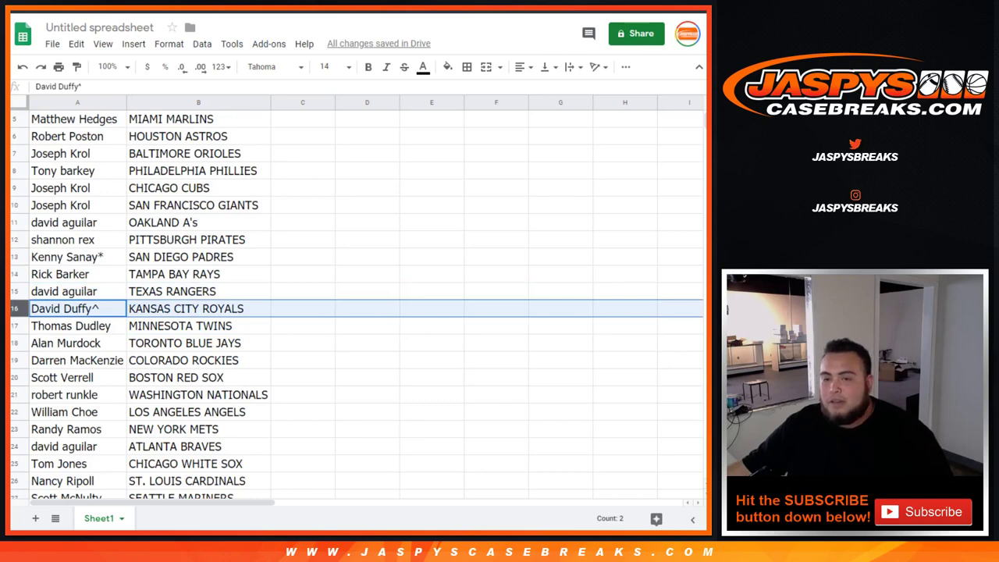
click(13, 325)
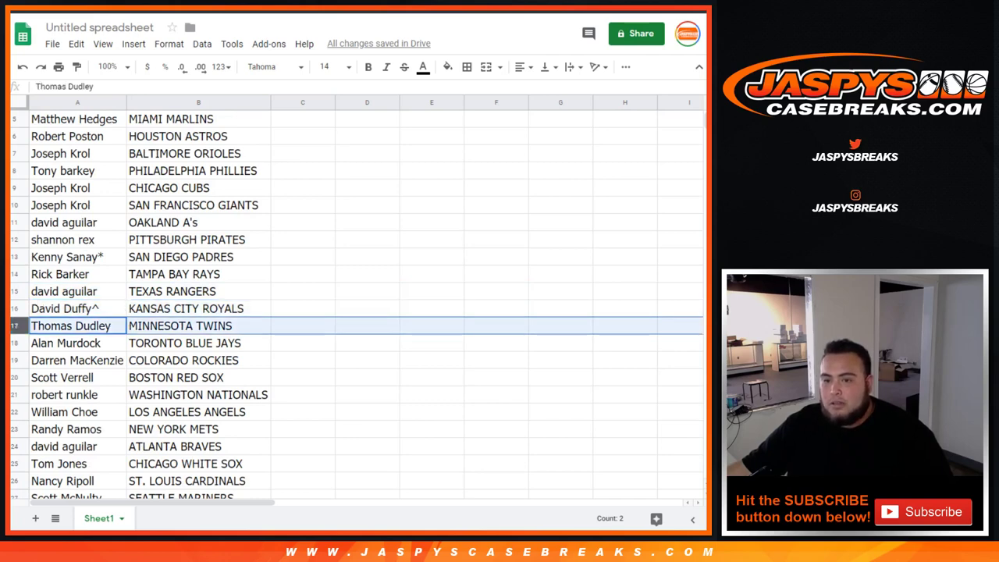
scroll(13, 326, down, 1)
click(13, 308)
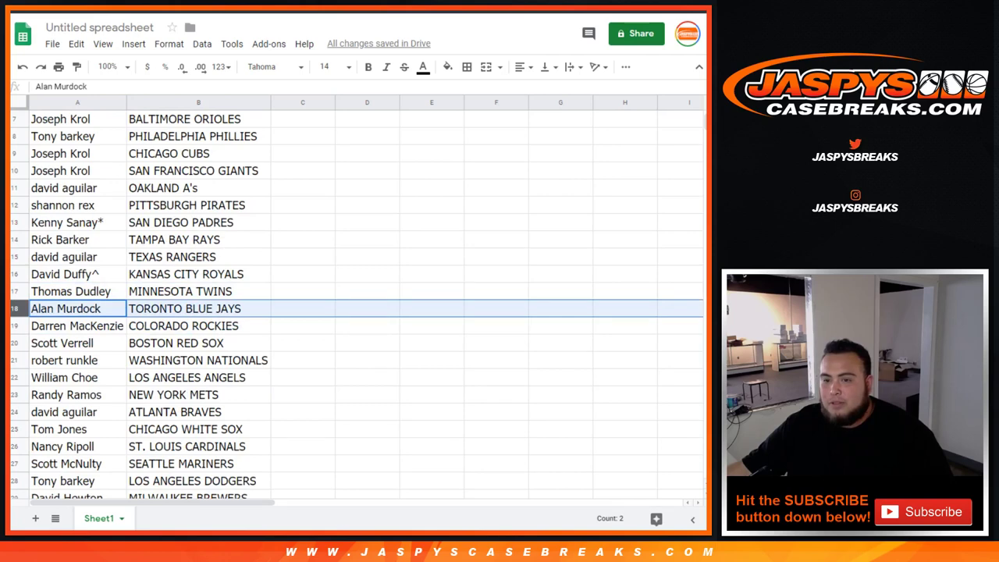
click(13, 325)
scroll(13, 325, down, 2)
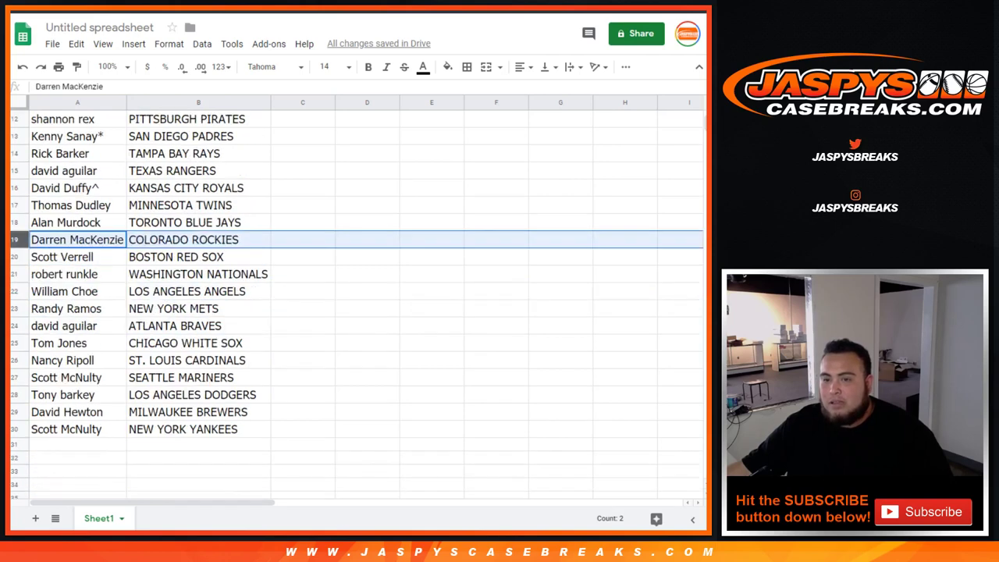
click(14, 257)
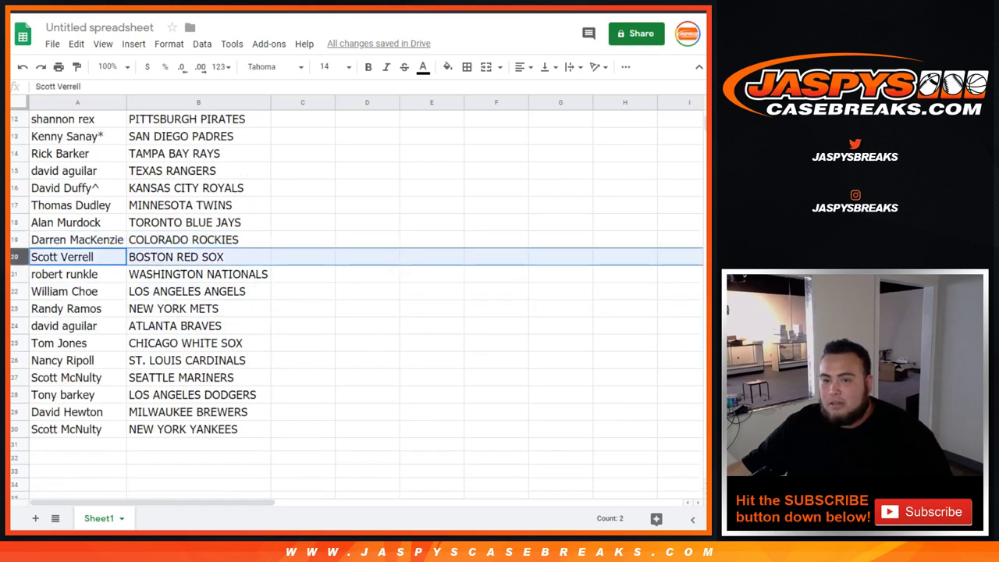
click(14, 274)
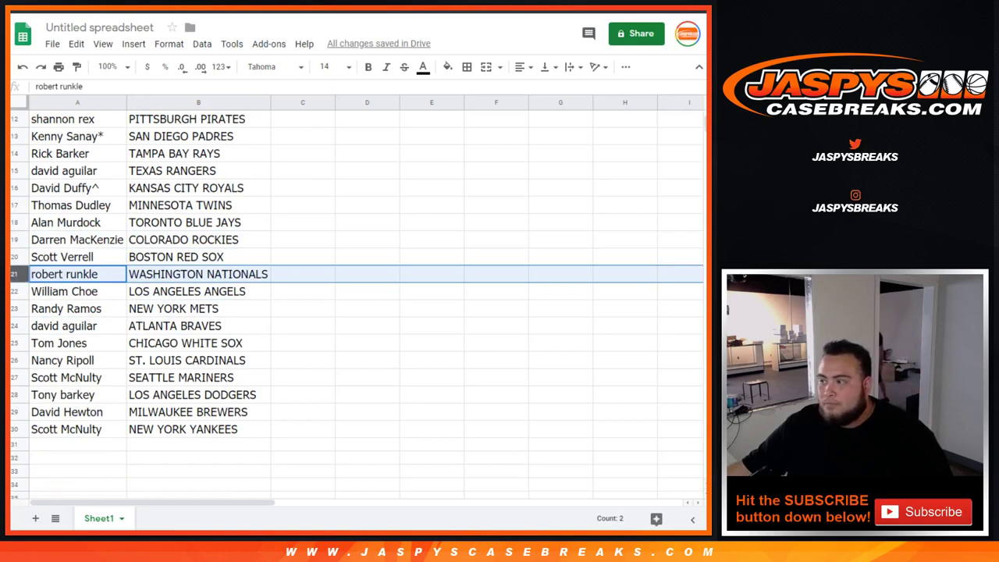
click(14, 291)
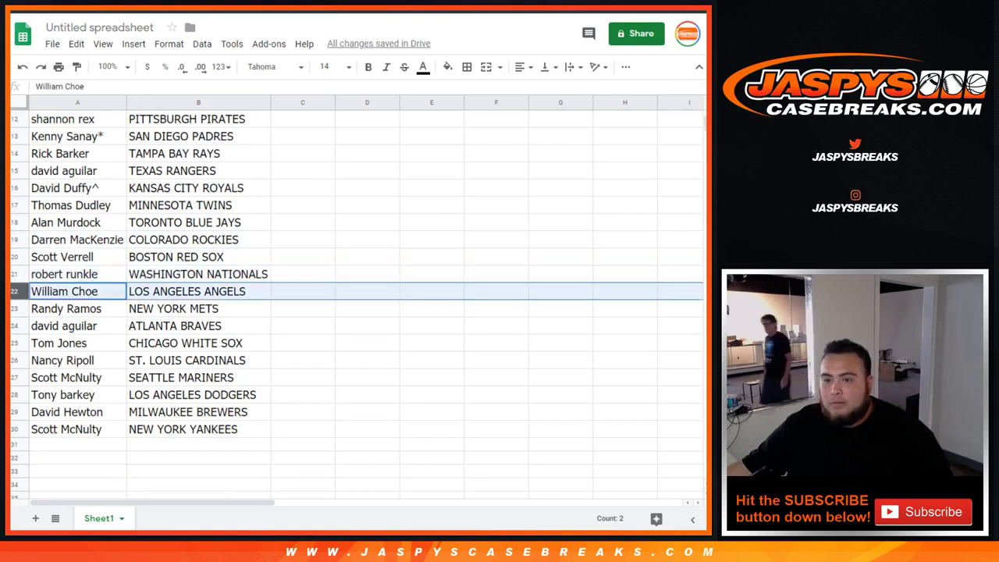
click(14, 308)
click(13, 325)
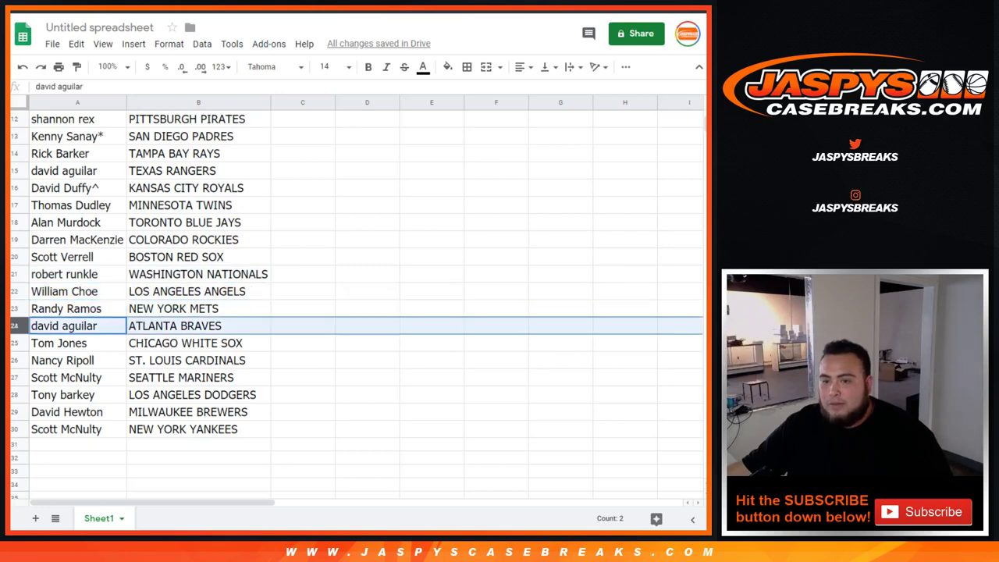
click(13, 342)
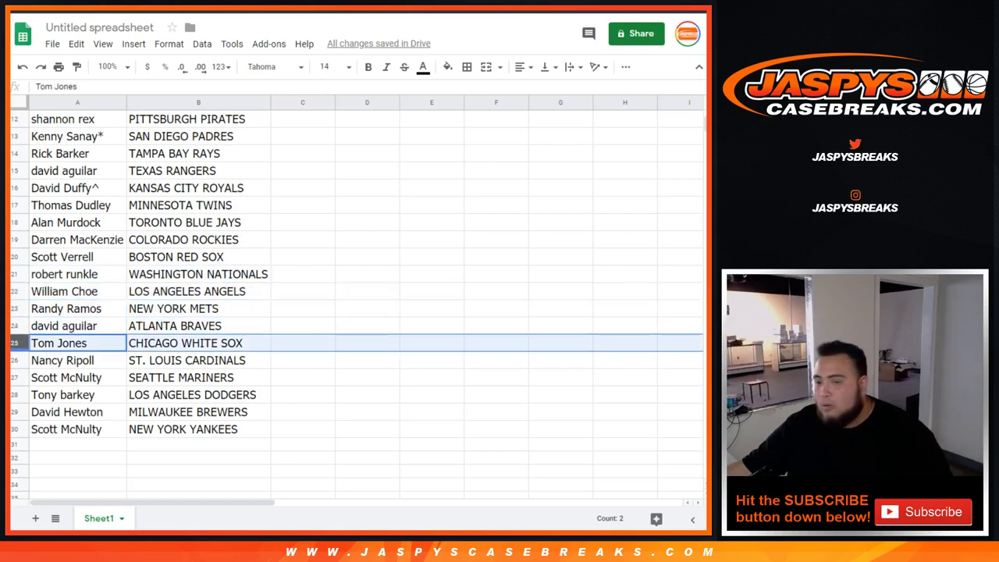
click(13, 360)
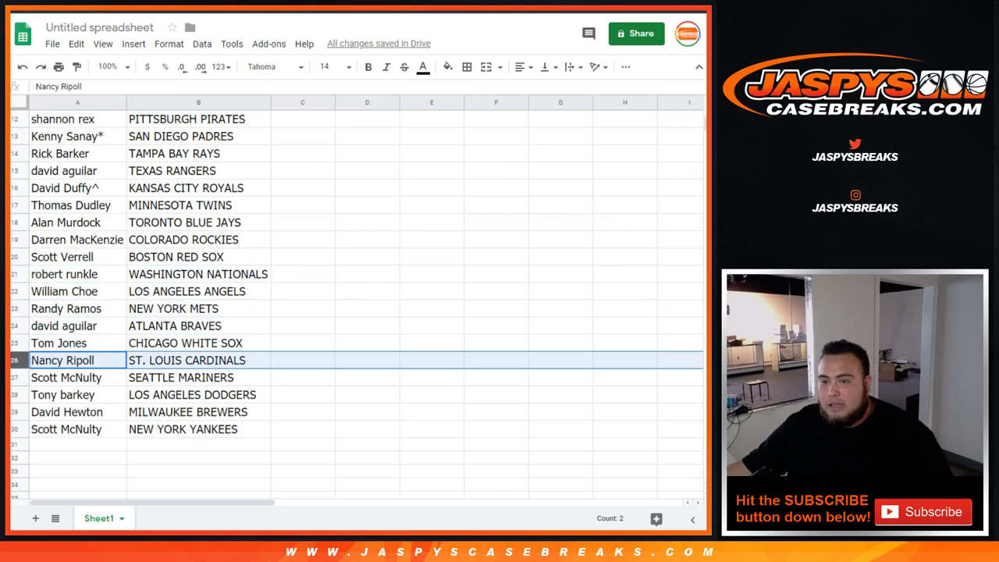
click(14, 377)
click(13, 394)
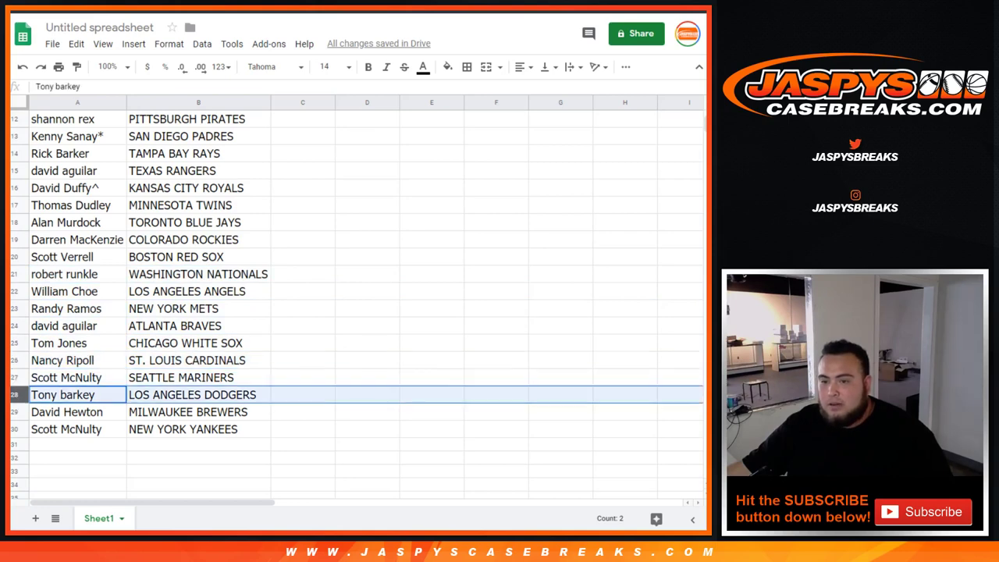
click(13, 411)
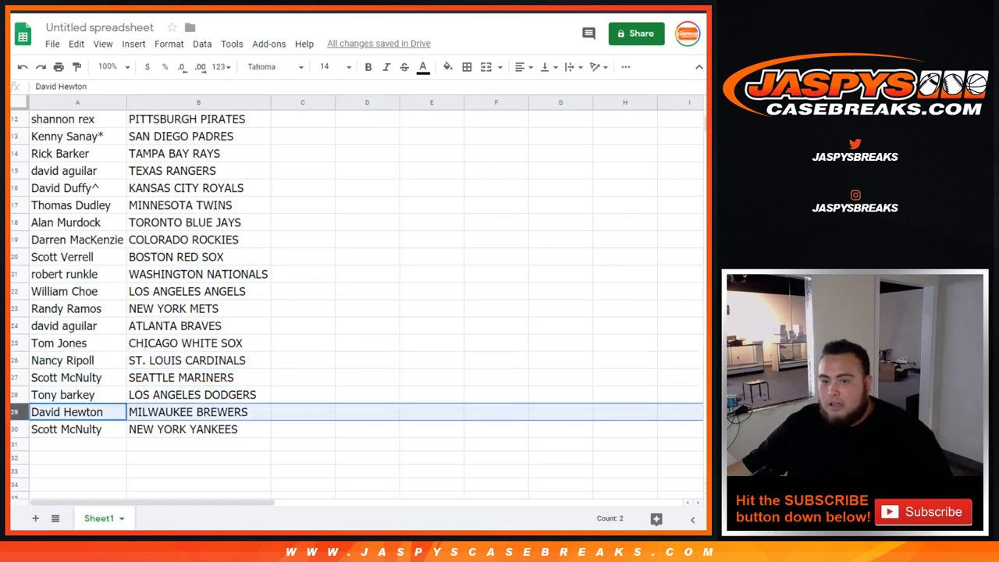
click(13, 428)
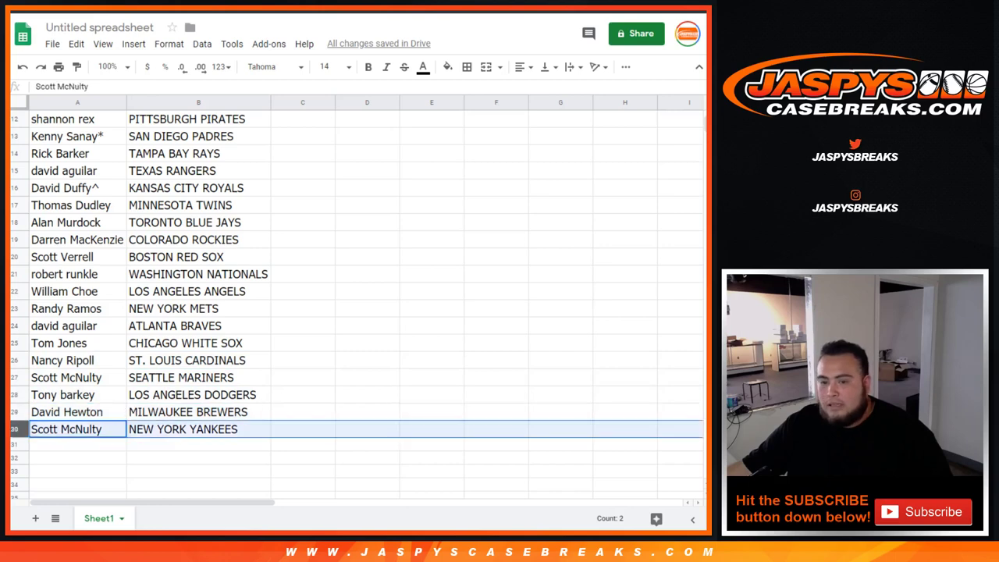
scroll(356, 307, up, 10)
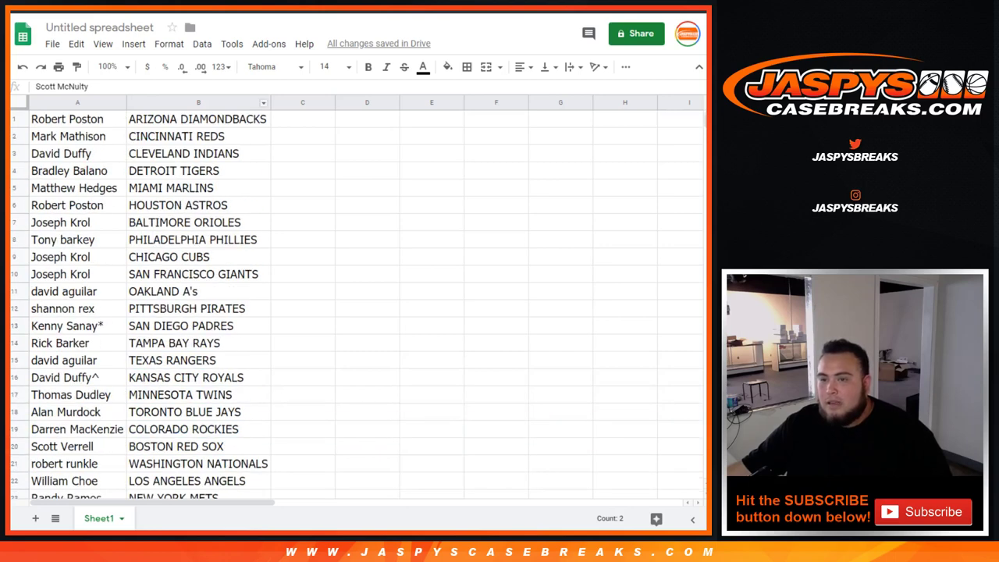
Sort the sheet A→Z by team and select the break's product title on the store page.
click(264, 103)
click(318, 351)
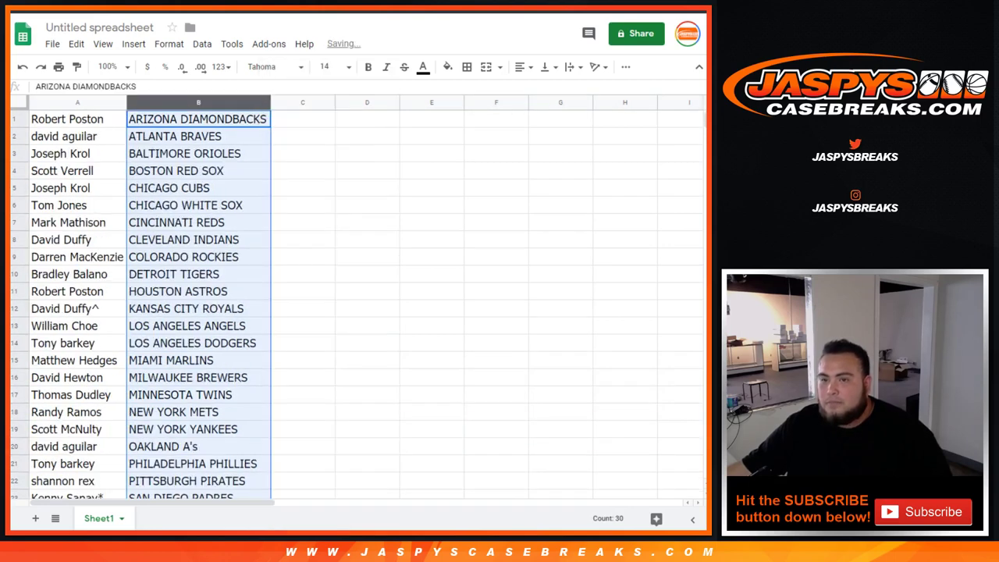
key(ctrl+Tab)
scroll(358, 273, up, 3)
triple_click(530, 238)
key(ctrl+c)
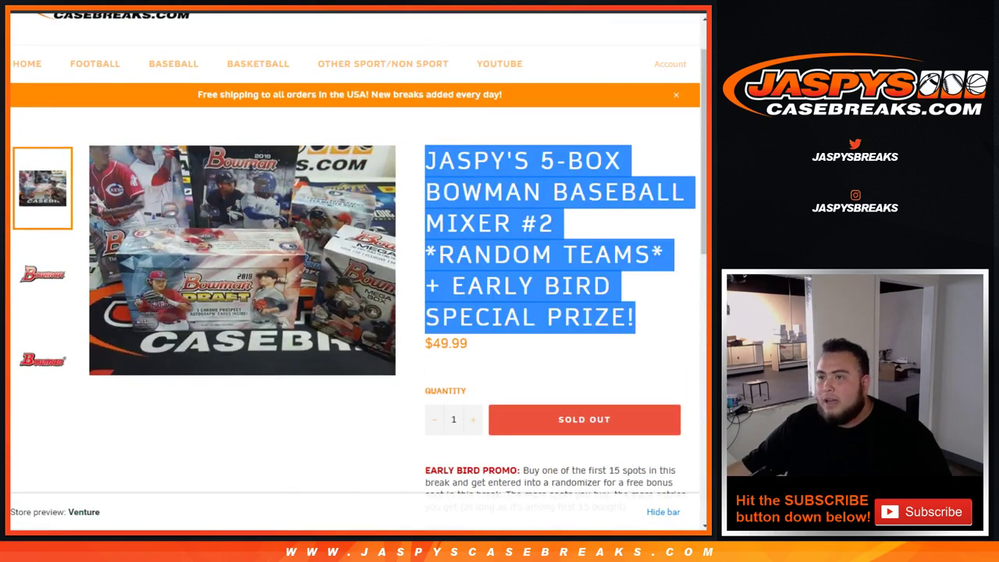
key(ctrl+Tab)
click(100, 27)
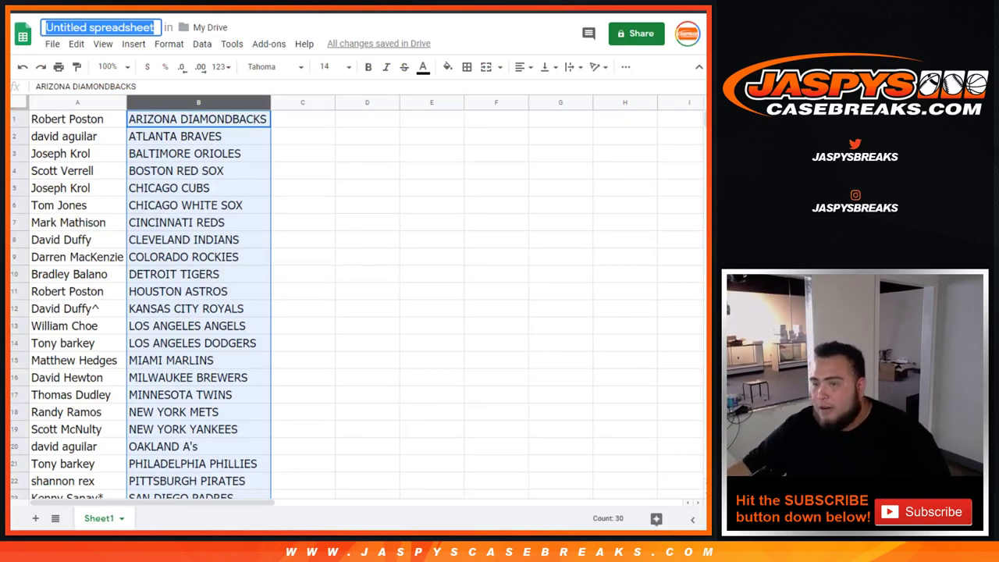
Start the spreadsheet title with 'MON. 7/15 -'.
text(7/15)
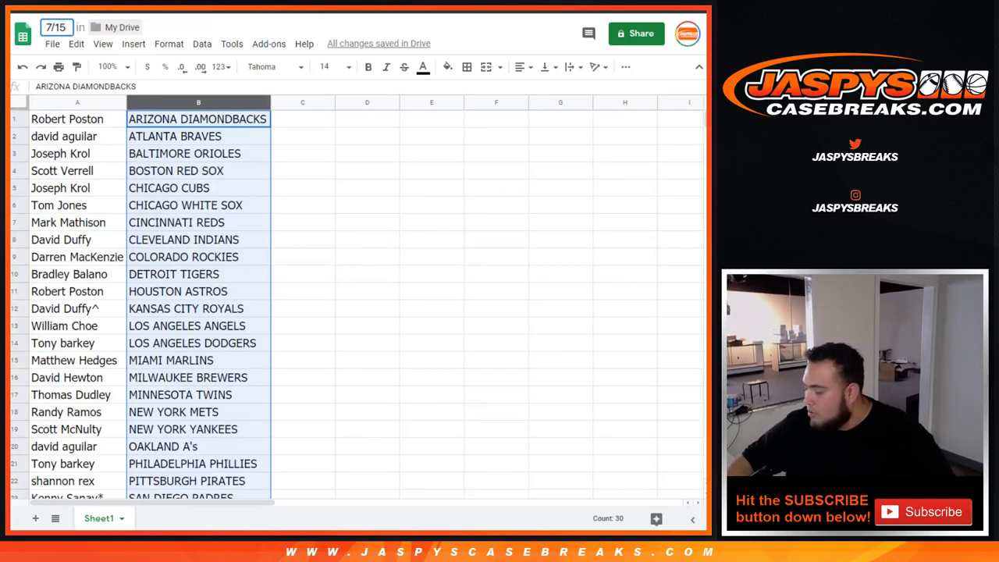
key(Home)
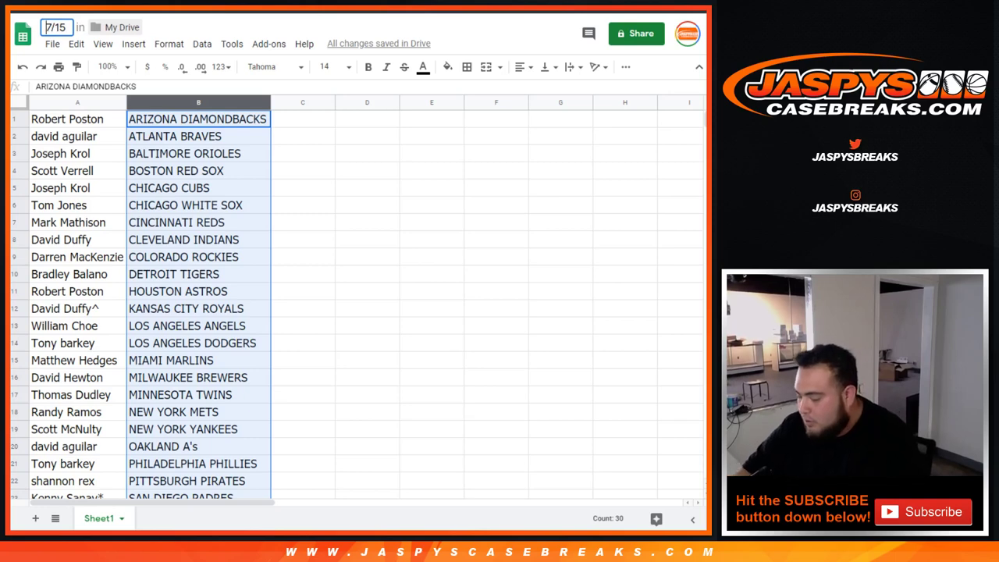
text(MON.)
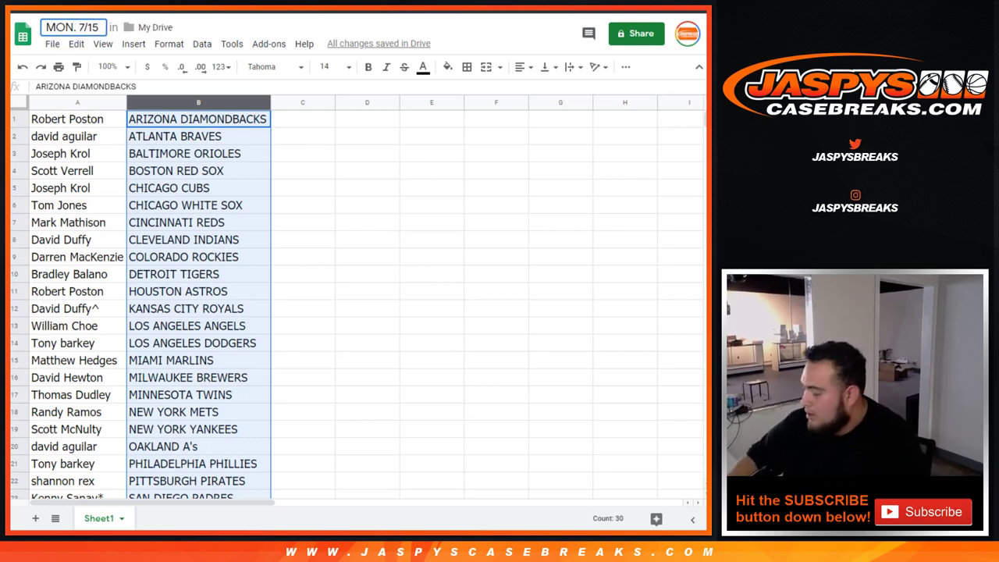
key(End)
text(-)
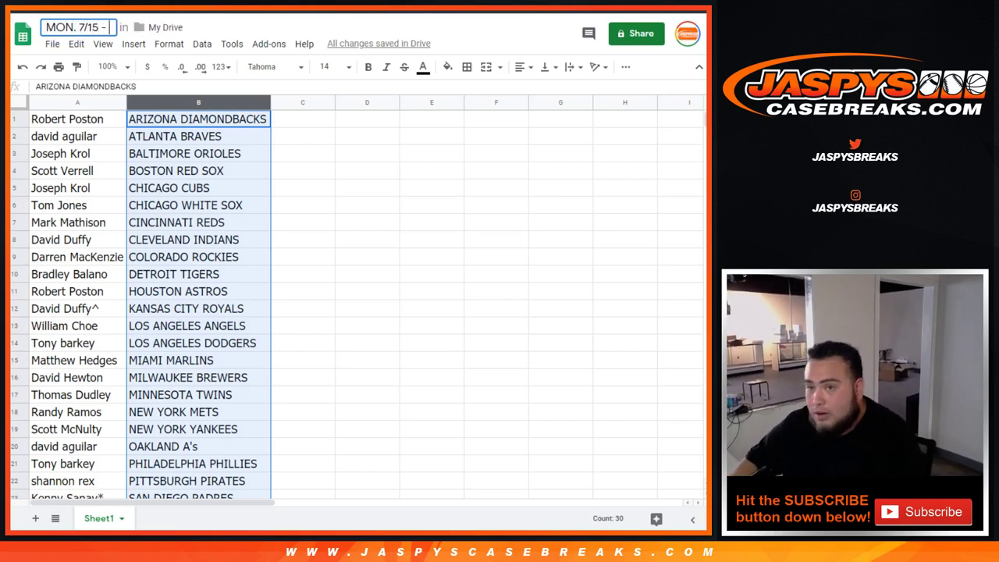
Append the pasted break title, removing the early bird prize wording, and confirm.
key(ctrl+v)
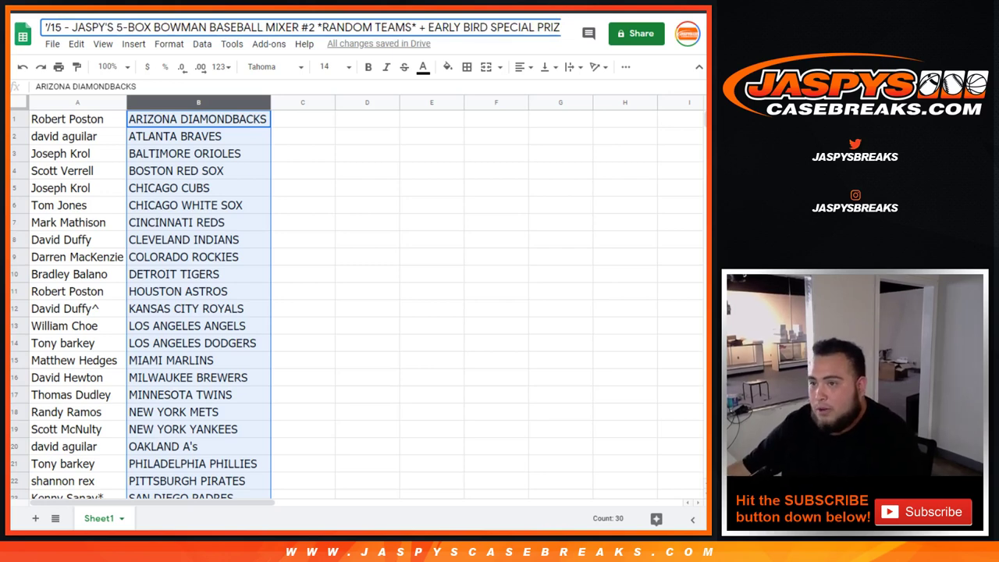
drag(419, 28, 561, 28)
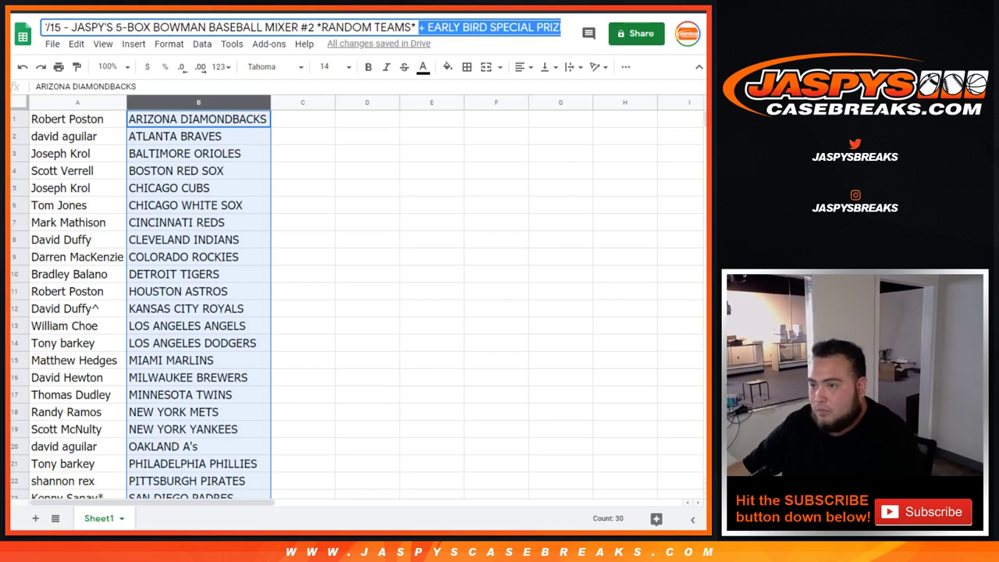
key(BackSpace)
key(Return)
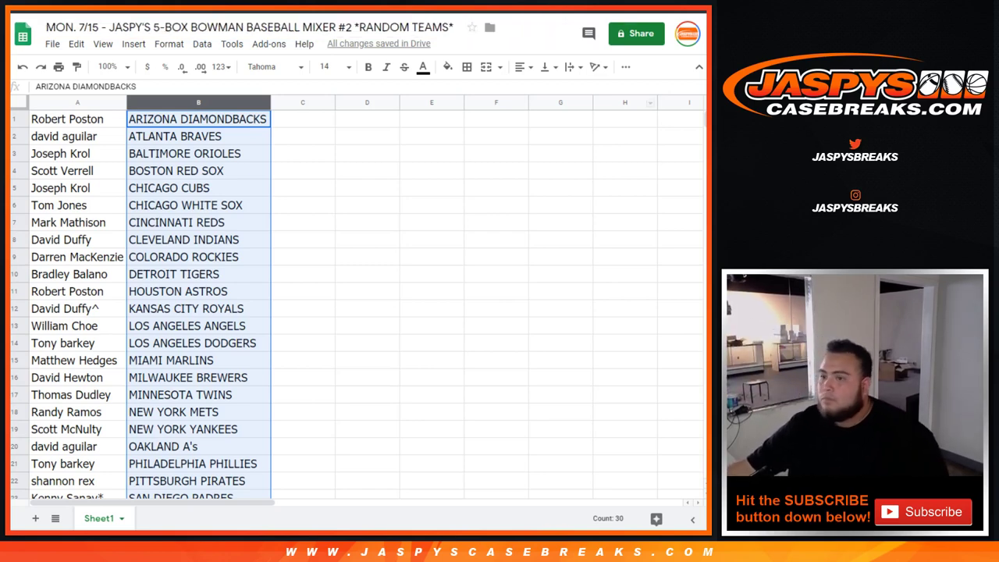
drag(77, 118, 198, 446)
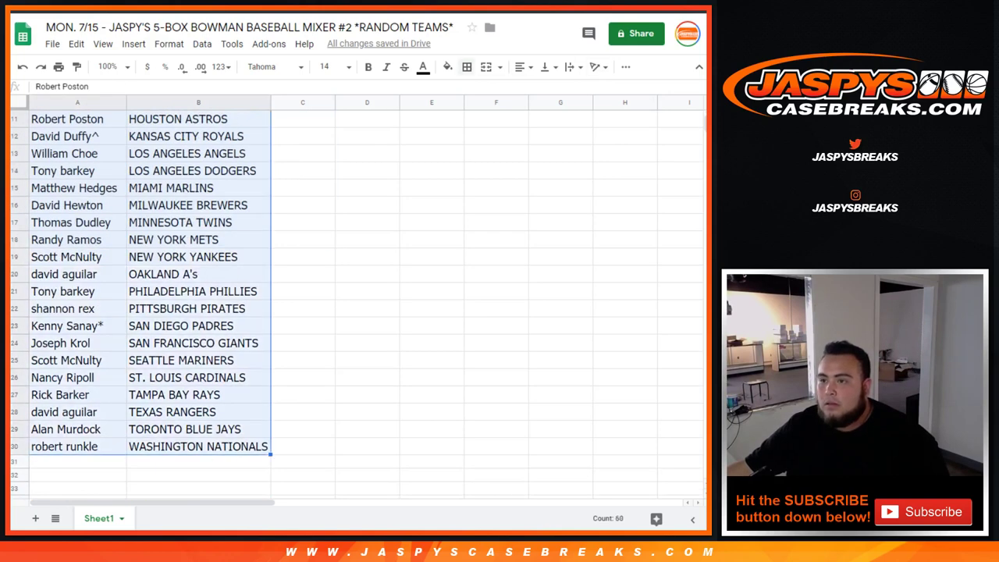
Apply All borders to the A1:B30 name-and-team list.
click(467, 66)
click(471, 92)
scroll(148, 304, up, 5)
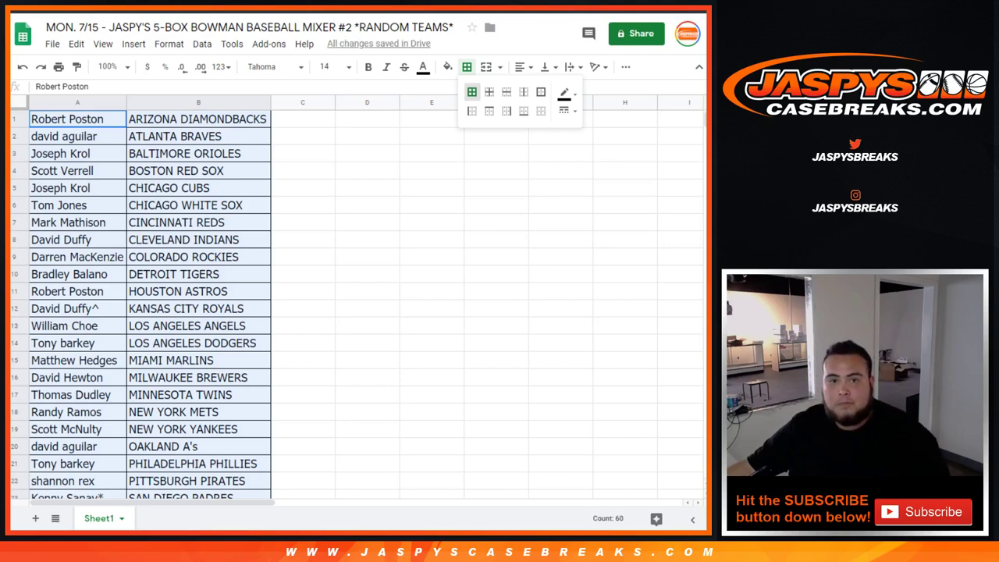
key(Escape)
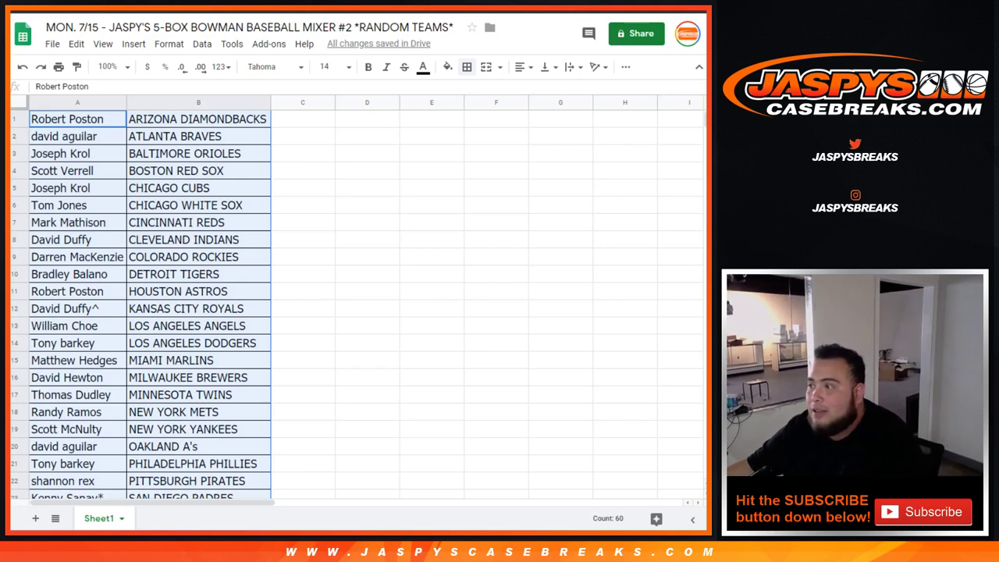
Select the mixer's five Bowman box rows on the store page, through the 2018 Chrome Hobby Box.
key(ctrl+Tab)
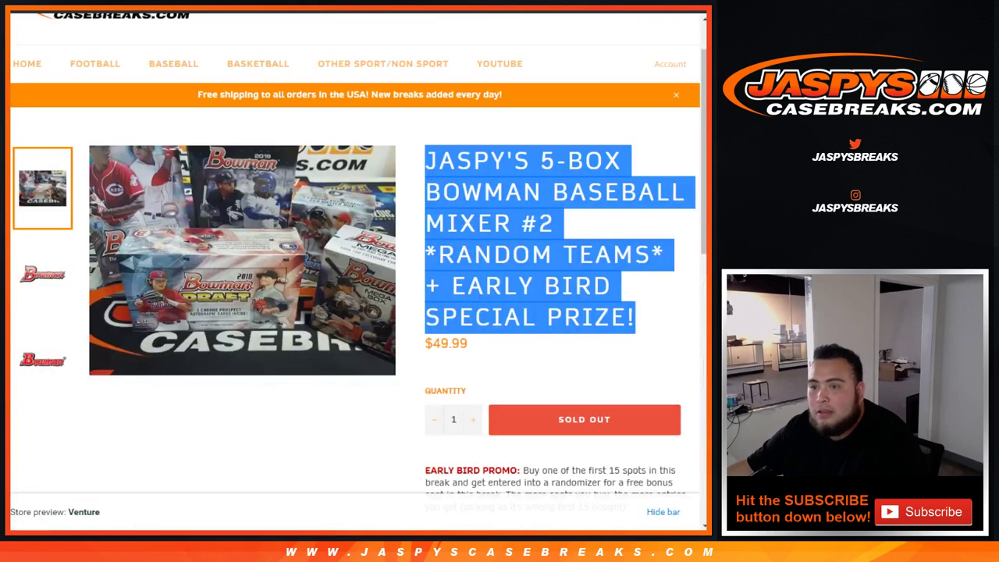
scroll(358, 273, down, 4)
triple_click(518, 244)
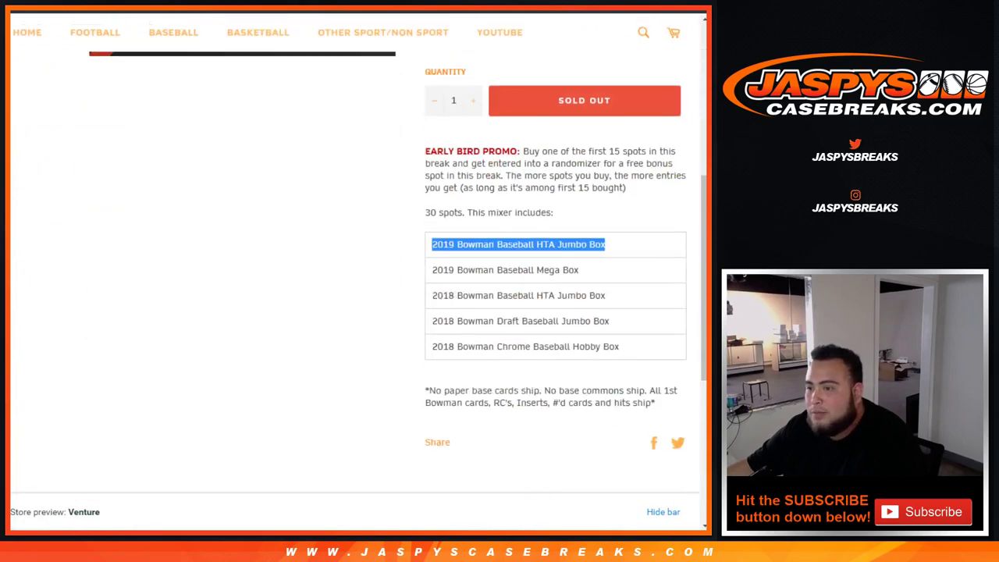
key(shift+Down)
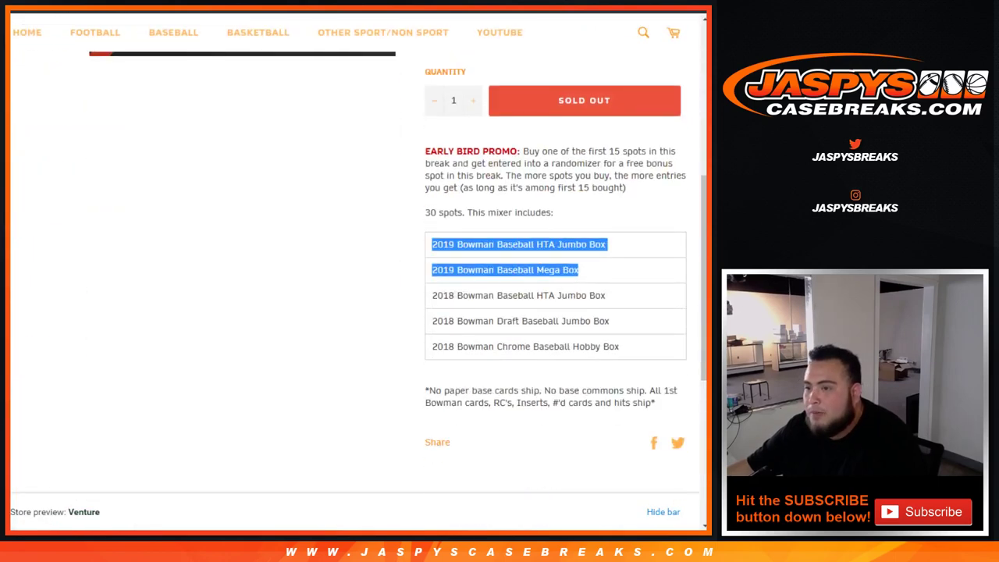
key(shift+Down)
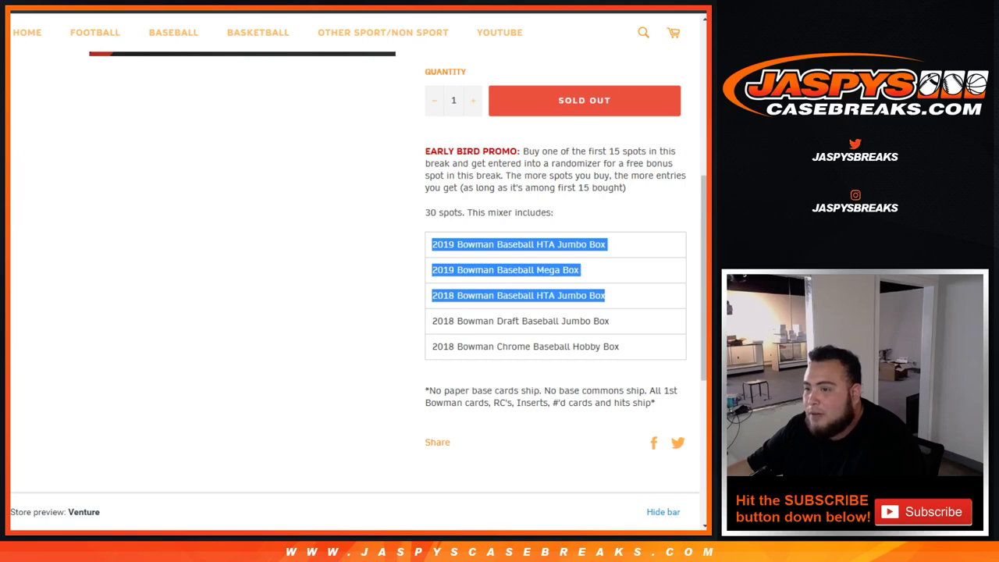
key(shift+Down)
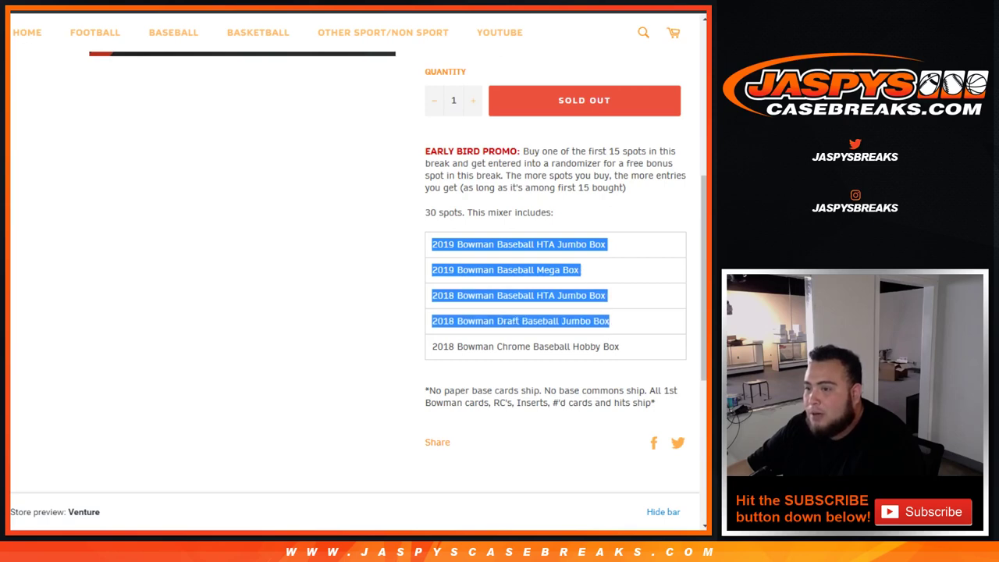
key(shift+Down)
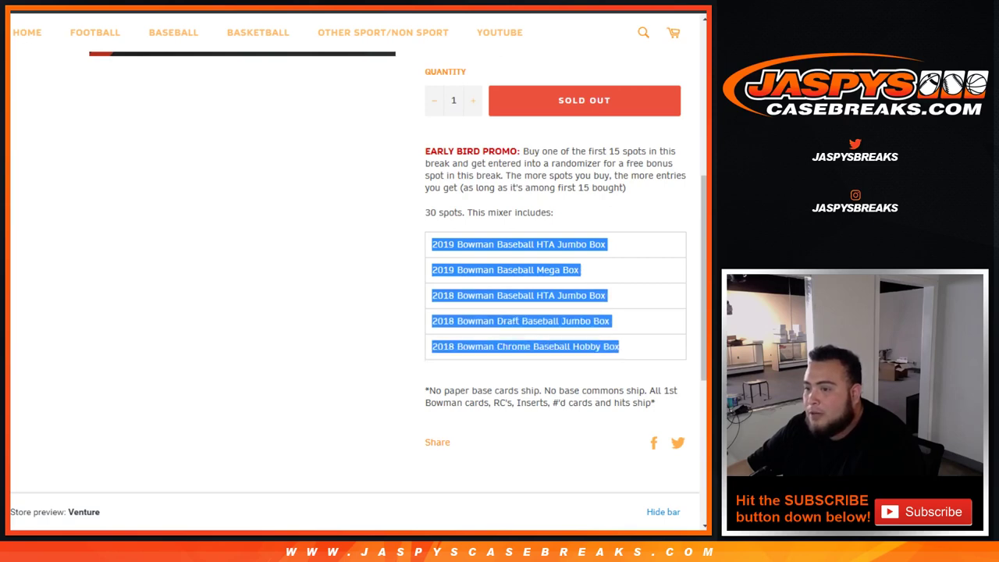
scroll(358, 254, up, 4)
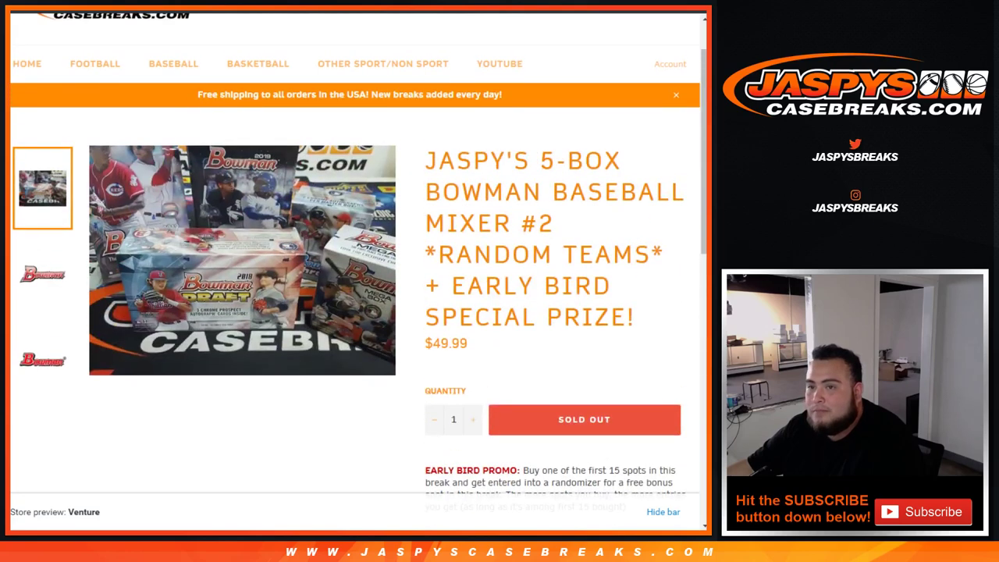
key(ctrl+Tab)
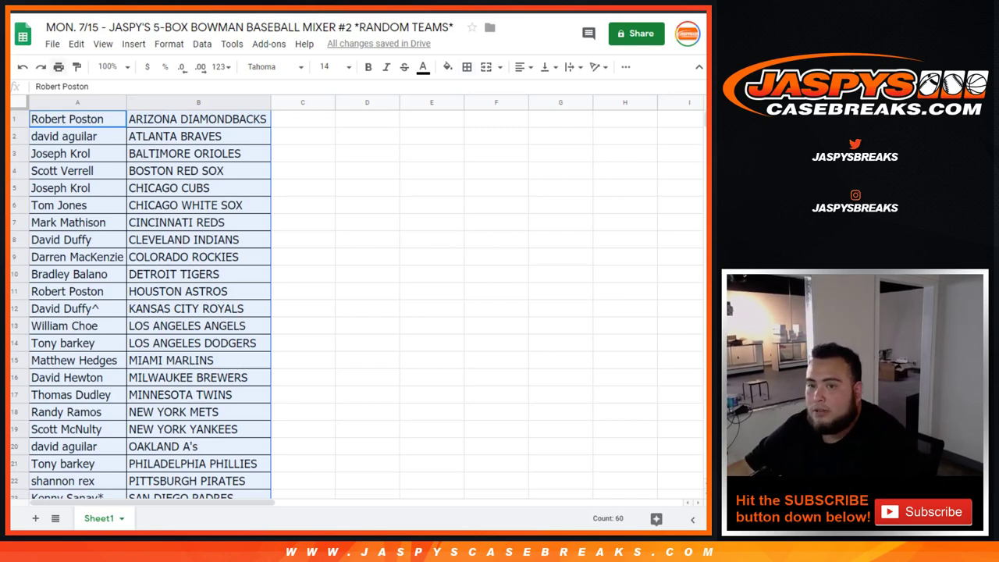
Open the print settings from the toolbar's Print button.
click(58, 67)
Print the team list in portrait orientation with the workbook title in the header.
click(620, 171)
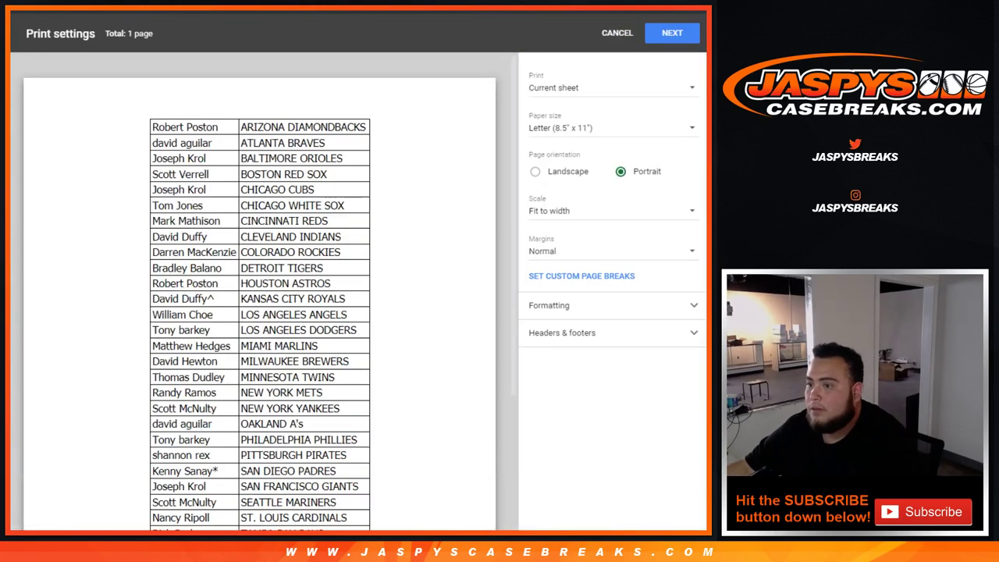
click(561, 332)
click(534, 382)
click(672, 32)
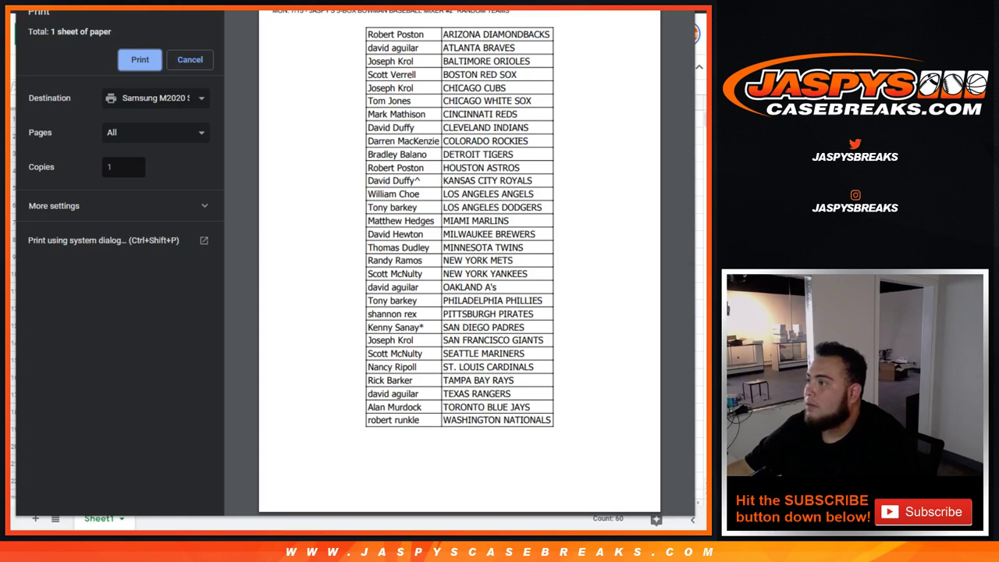
click(139, 59)
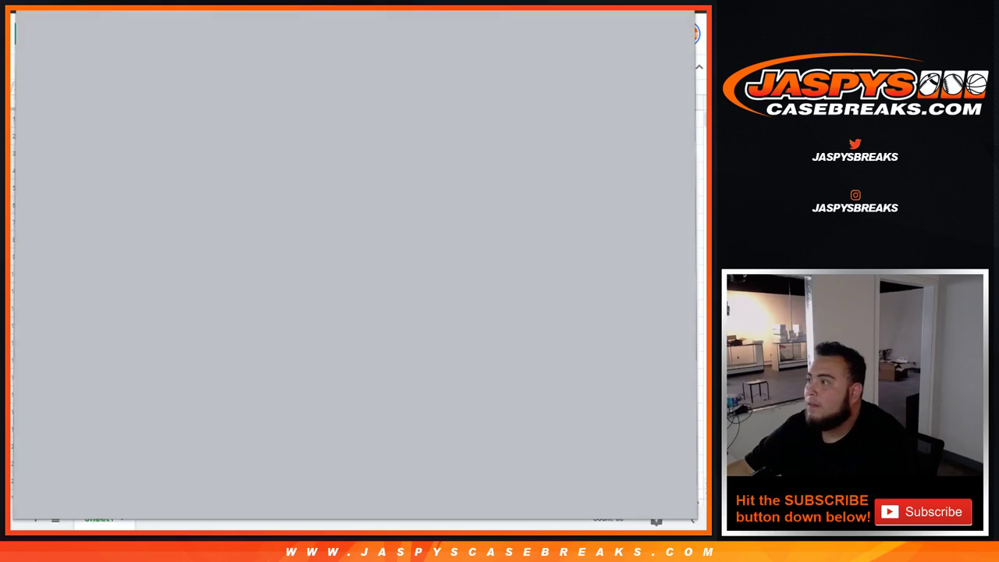